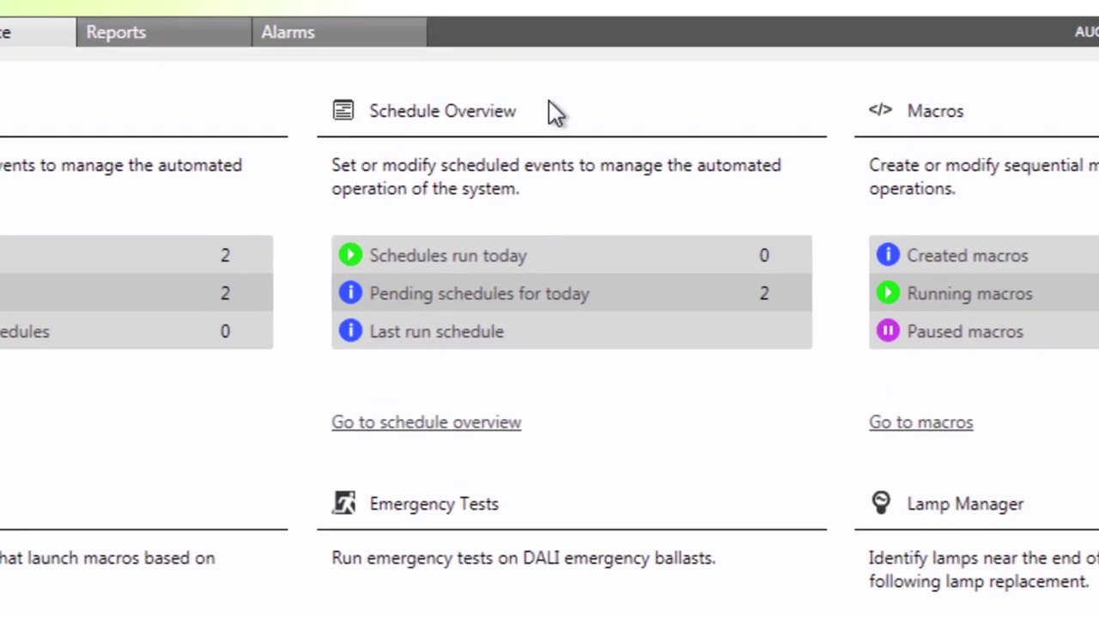
# - Show the schedule overview in Weekly view and open the Thursday test schedule
pyautogui.click(481, 422)
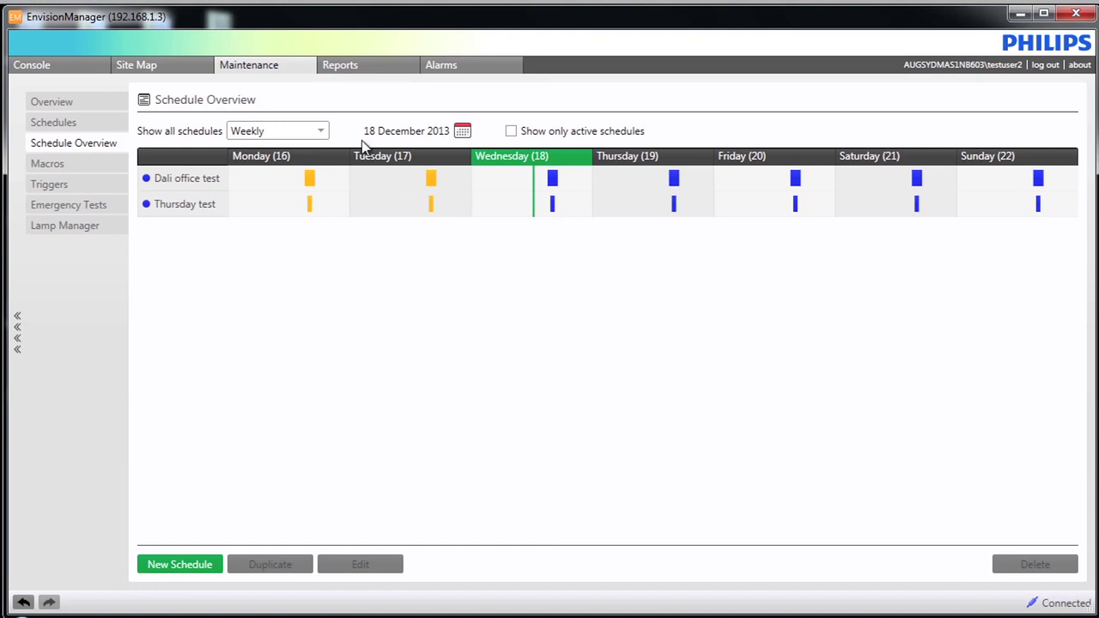
pyautogui.click(322, 131)
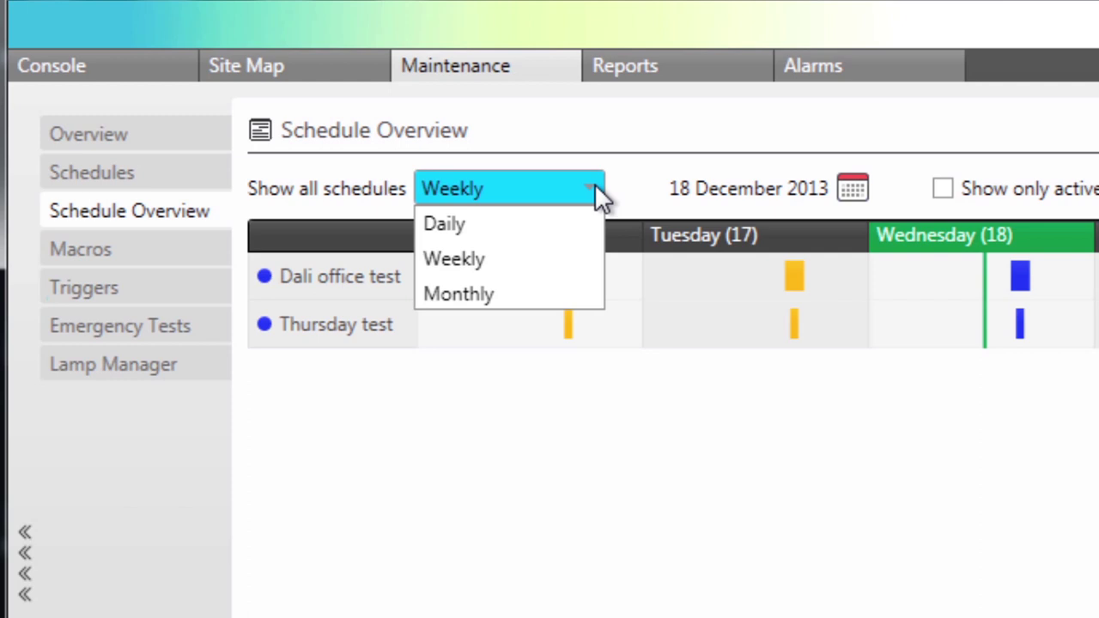
pyautogui.click(936, 531)
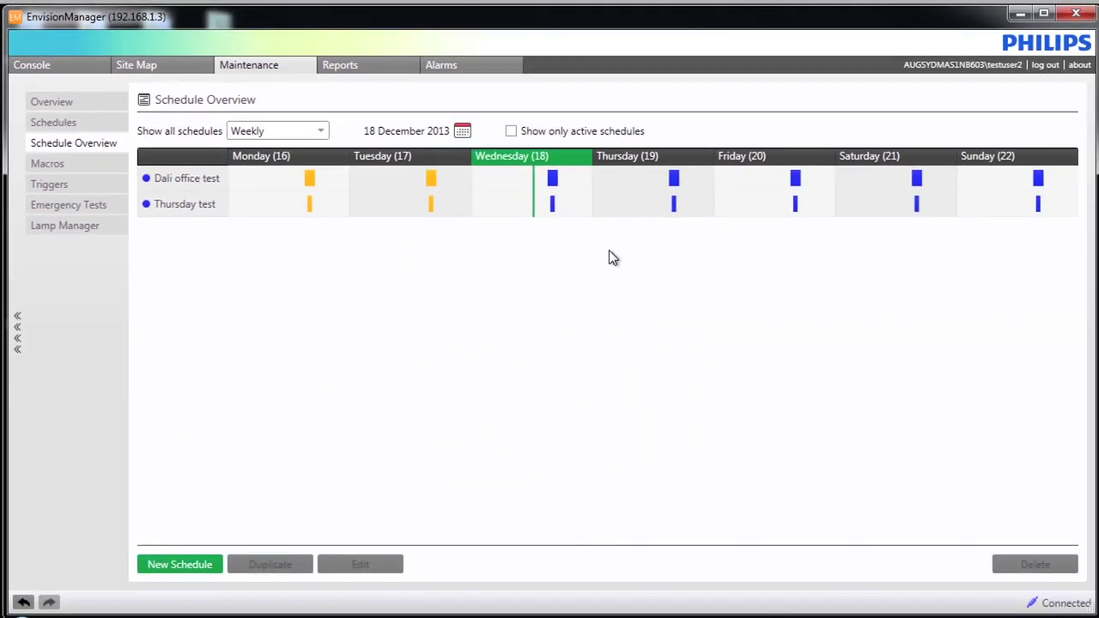
pyautogui.doubleClick(674, 204)
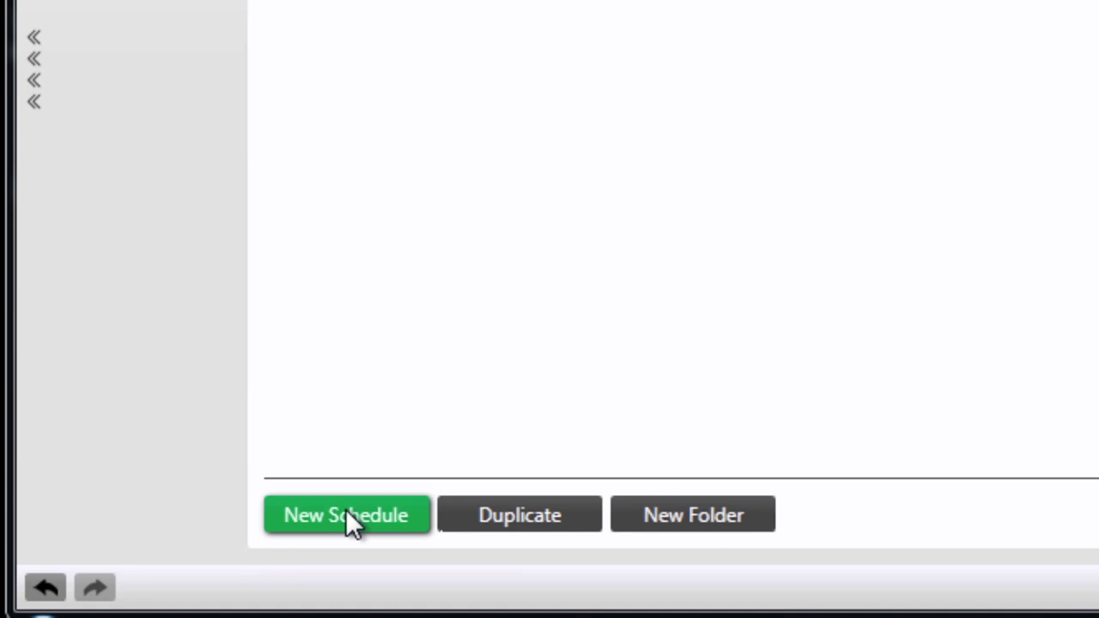
# - Create a new schedule and rename it 'Office Lights on'
pyautogui.click(347, 512)
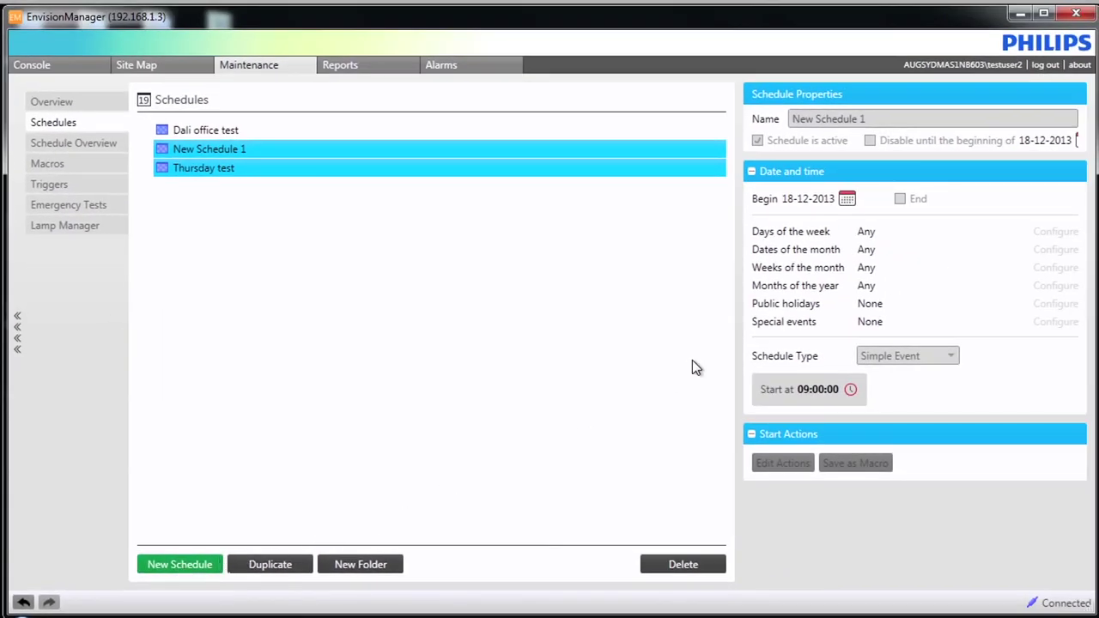
pyautogui.click(201, 145)
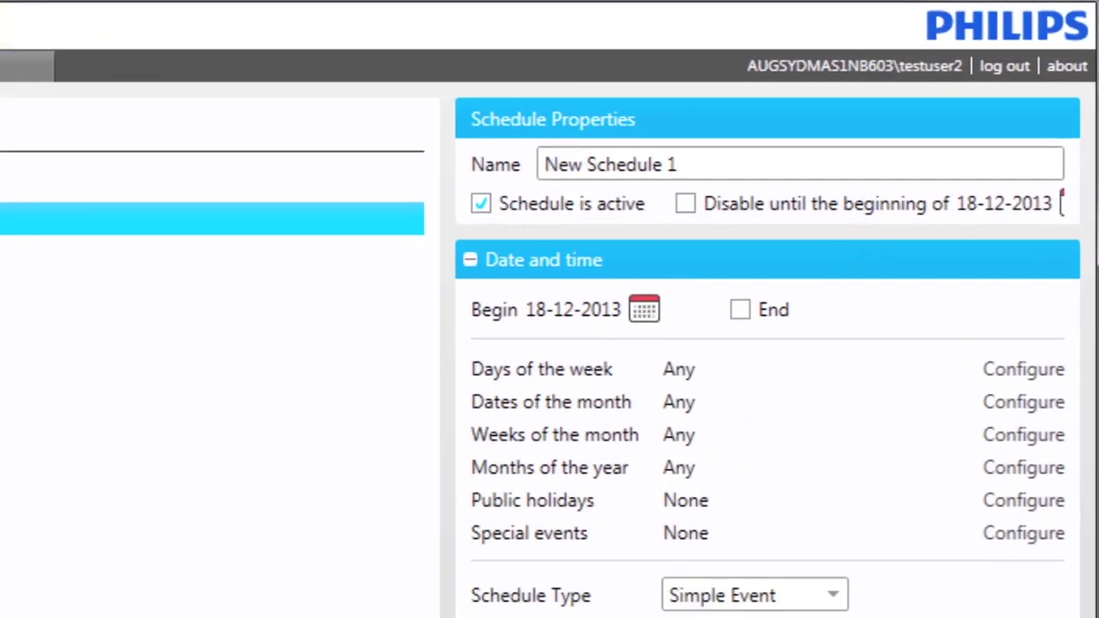
pyautogui.moveTo(678, 164); pyautogui.dragTo(544, 164)
pyautogui.write('O')
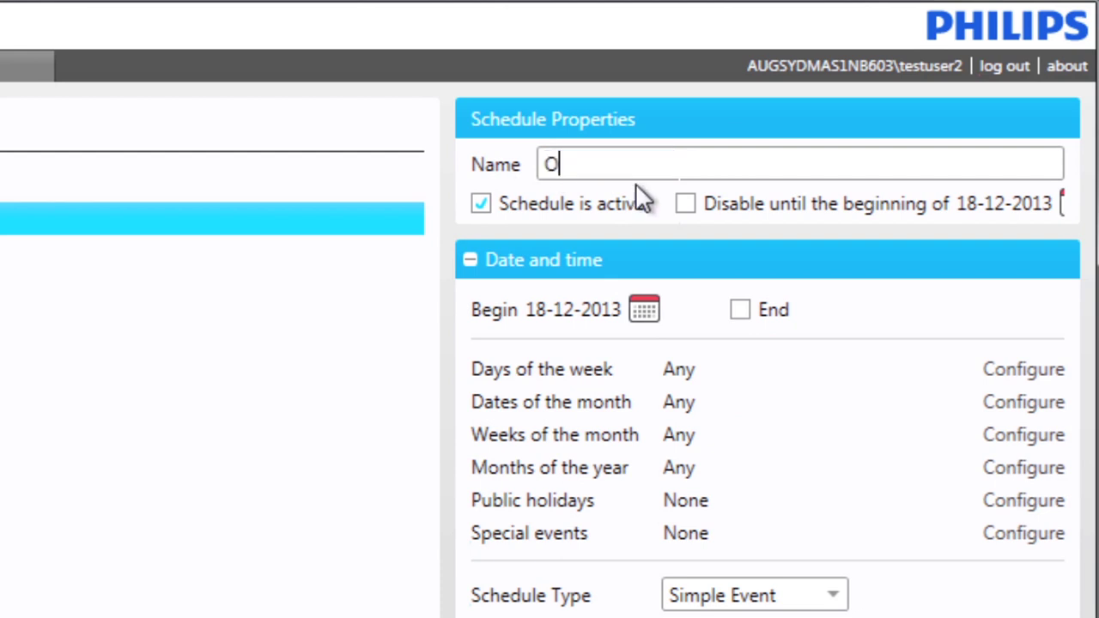
pyautogui.write('ffice Lights on')
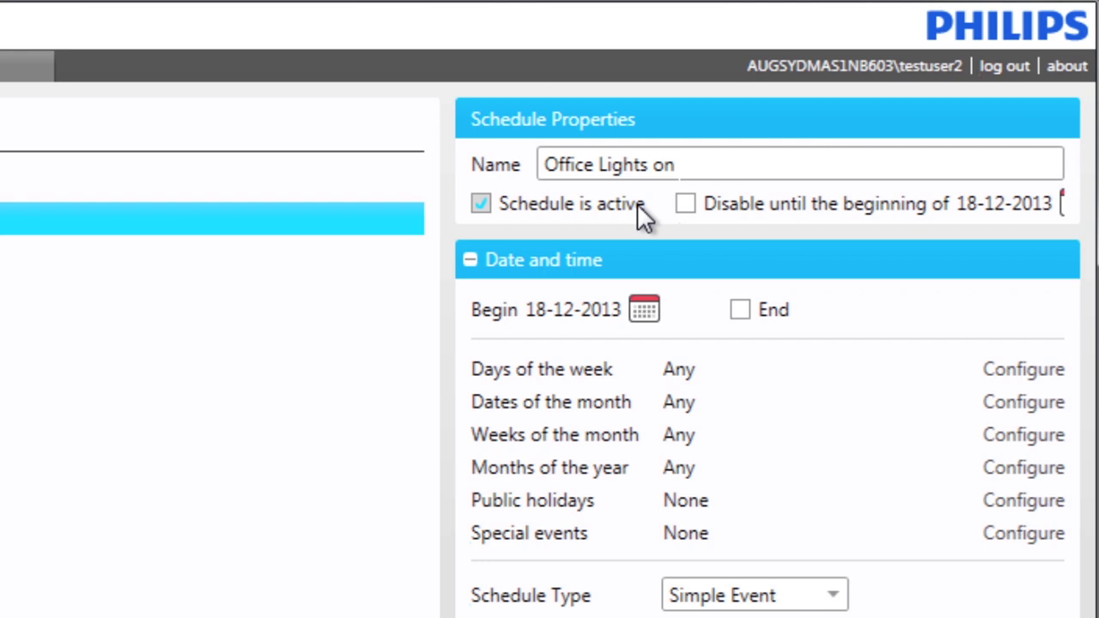
# - Restrict the schedule's days of the week to Monday through Friday by dropping Sat and Sun
pyautogui.click(998, 368)
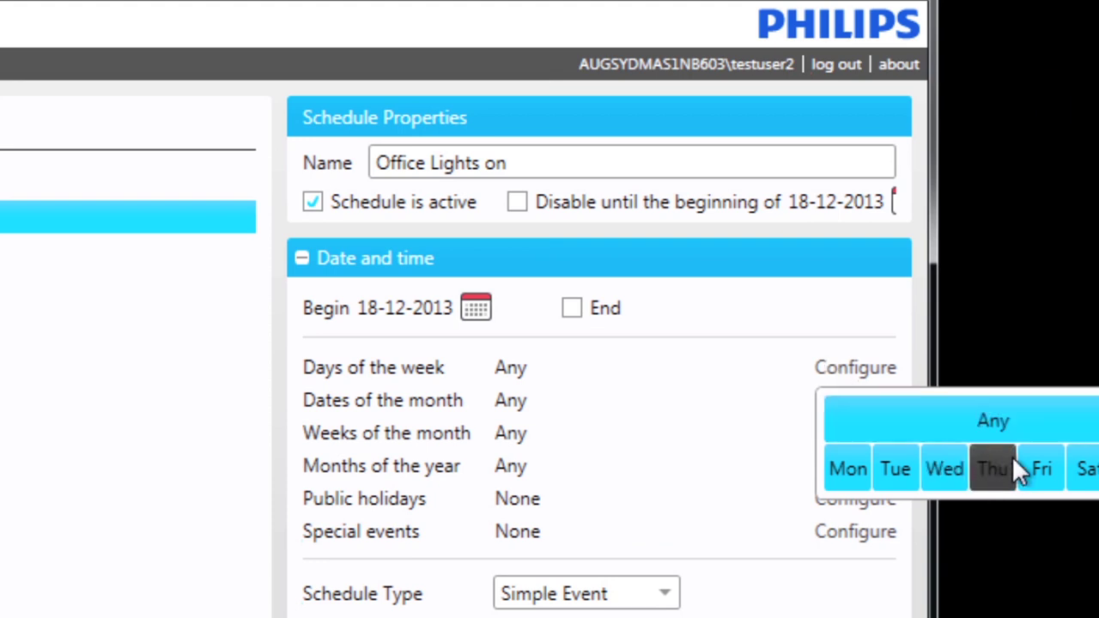
pyautogui.click(1081, 468)
pyautogui.click(1098, 468)
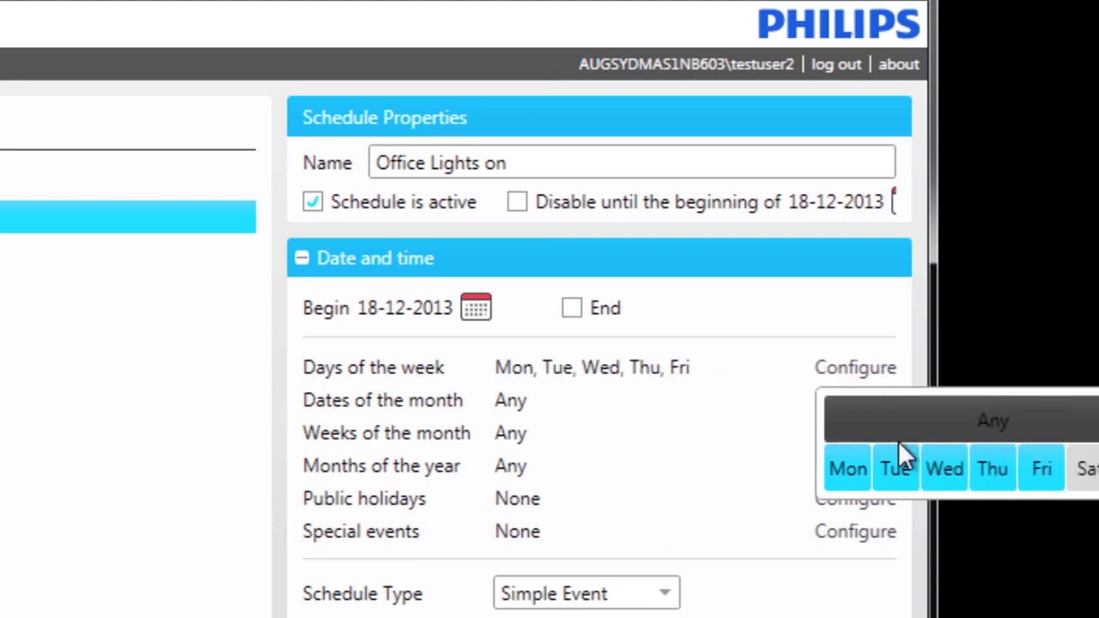
pyautogui.click(738, 439)
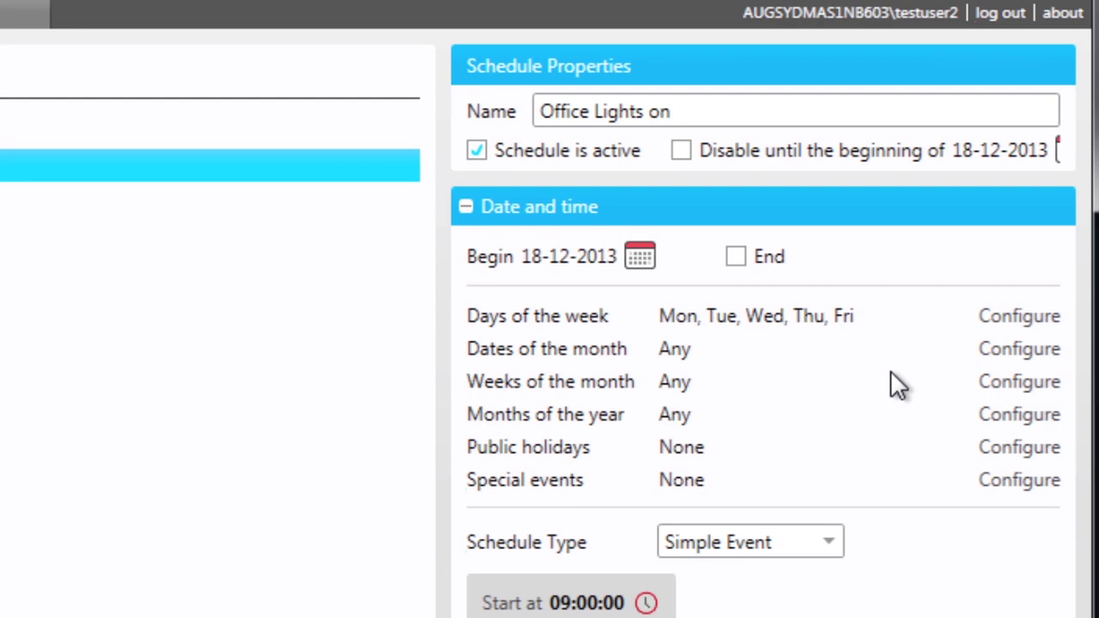
# - Keep the Simple Event type and change the absolute start time from 09:00:00 to 08:00:00
pyautogui.click(826, 541)
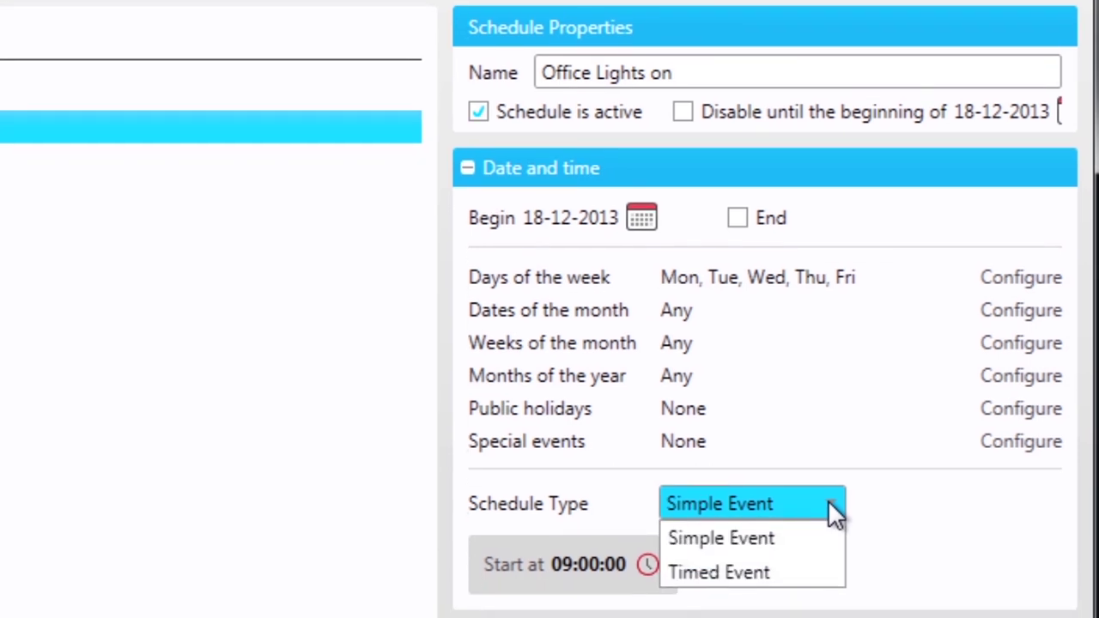
pyautogui.click(892, 522)
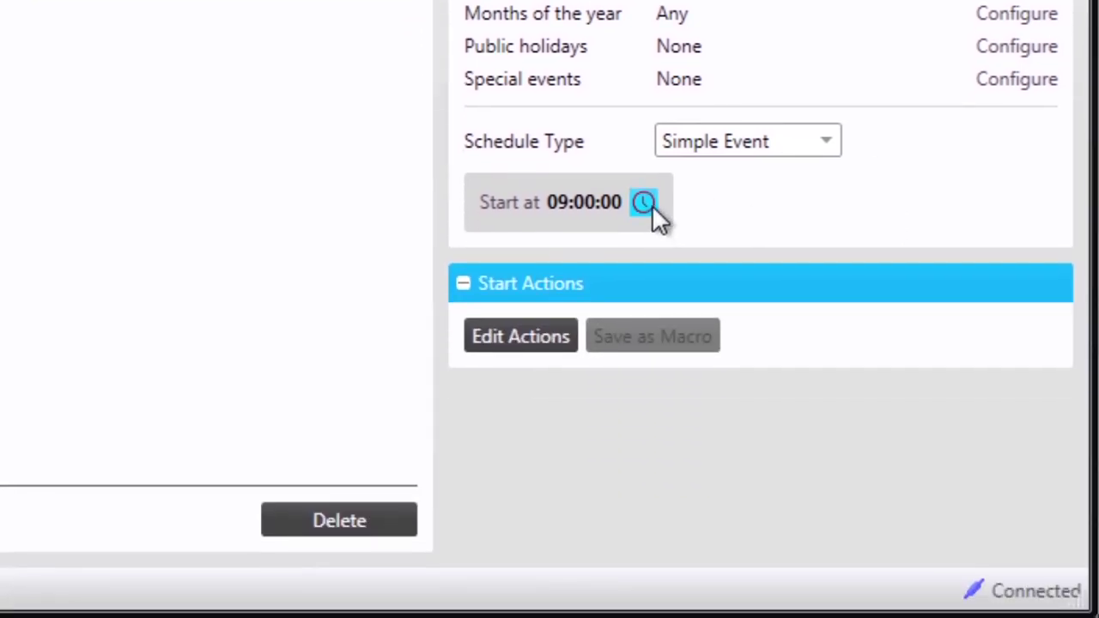
pyautogui.click(652, 204)
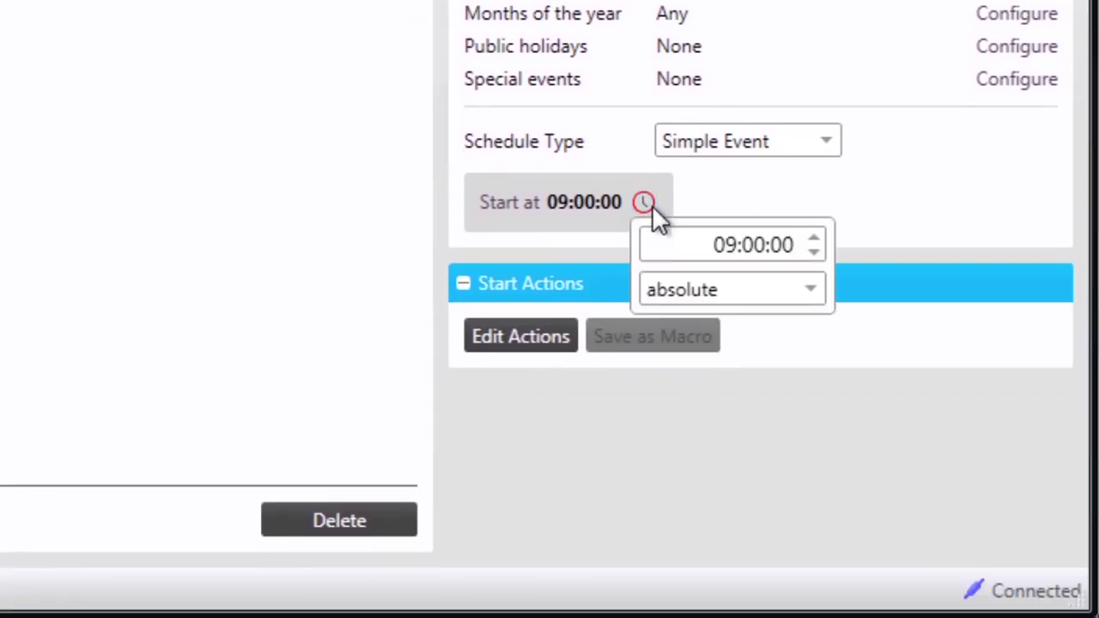
pyautogui.click(818, 299)
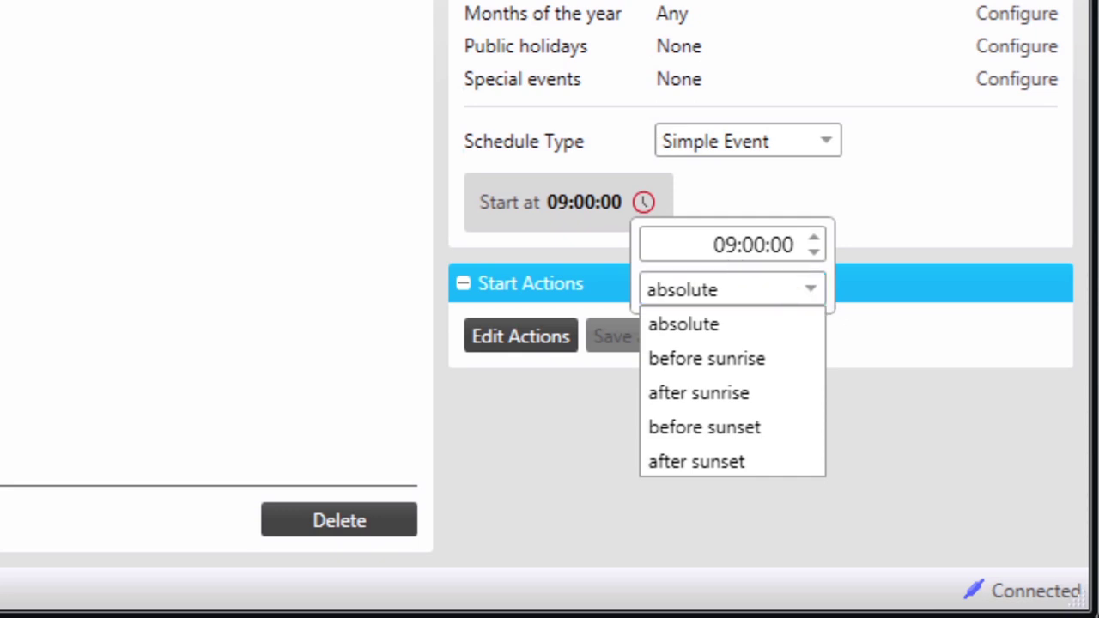
pyautogui.click(766, 268)
pyautogui.click(730, 249)
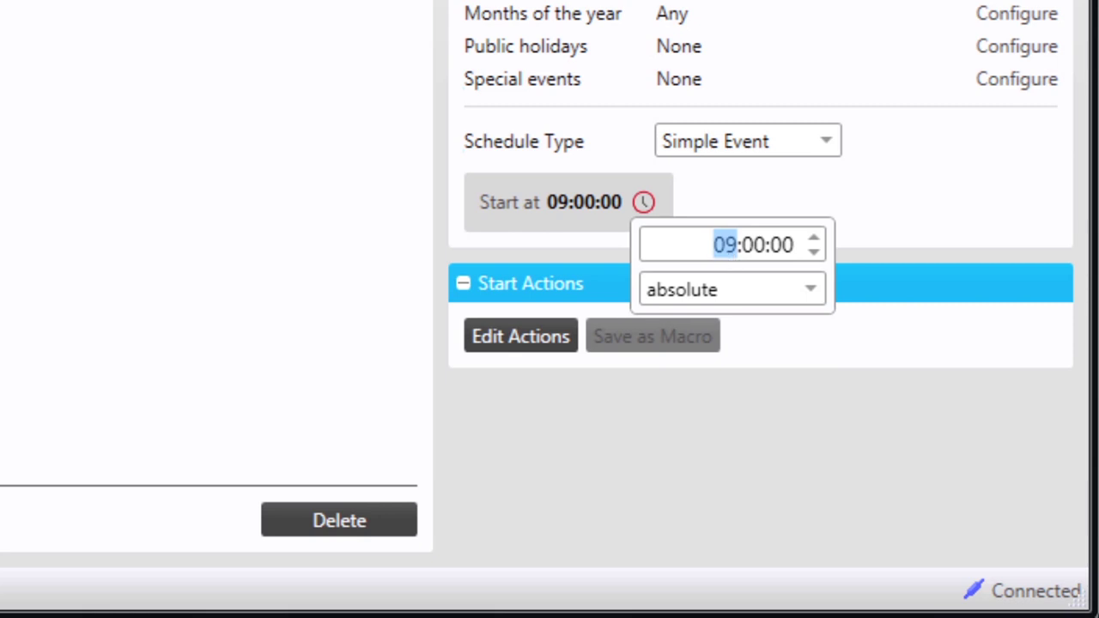
pyautogui.write('08')
pyautogui.click(863, 350)
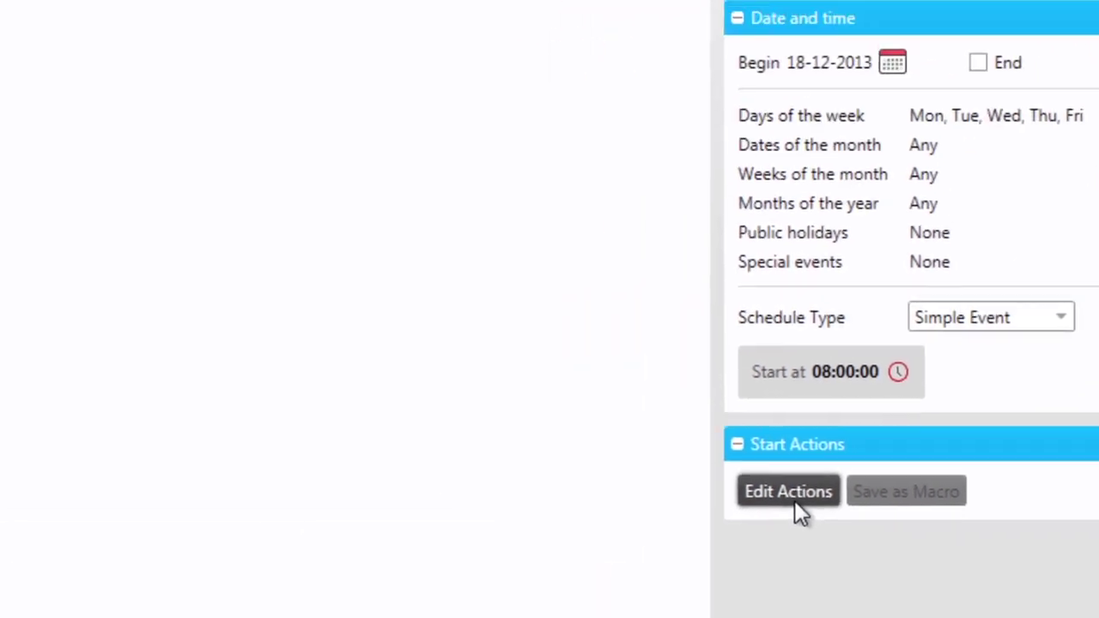
# - Open the Action Editor for Office Lights on's start actions and list the Add Action types
pyautogui.click(543, 351)
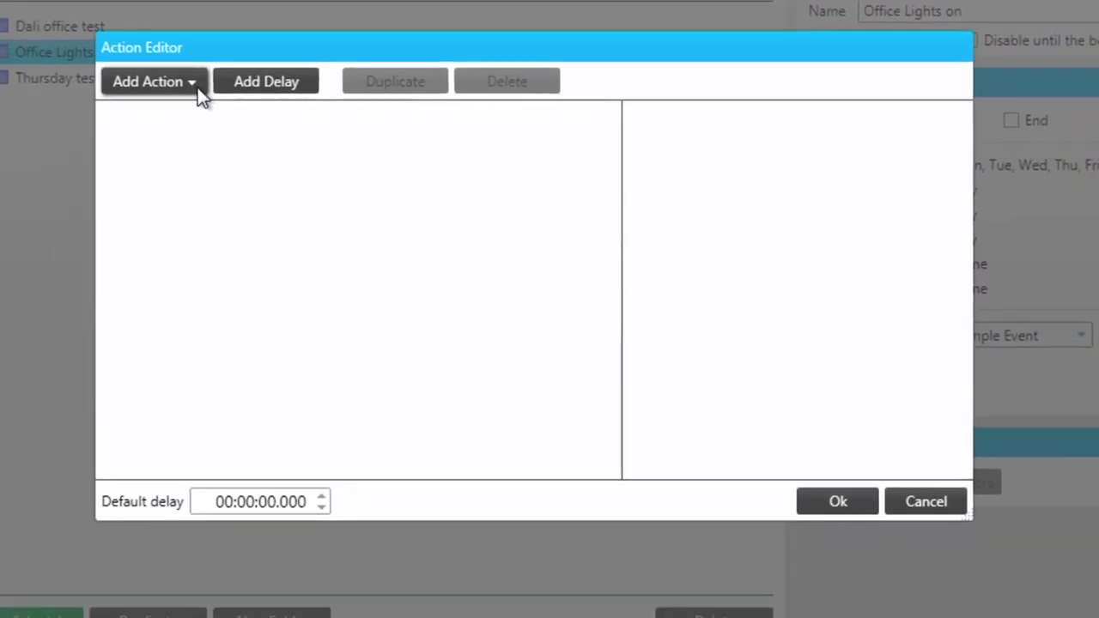
pyautogui.click(196, 86)
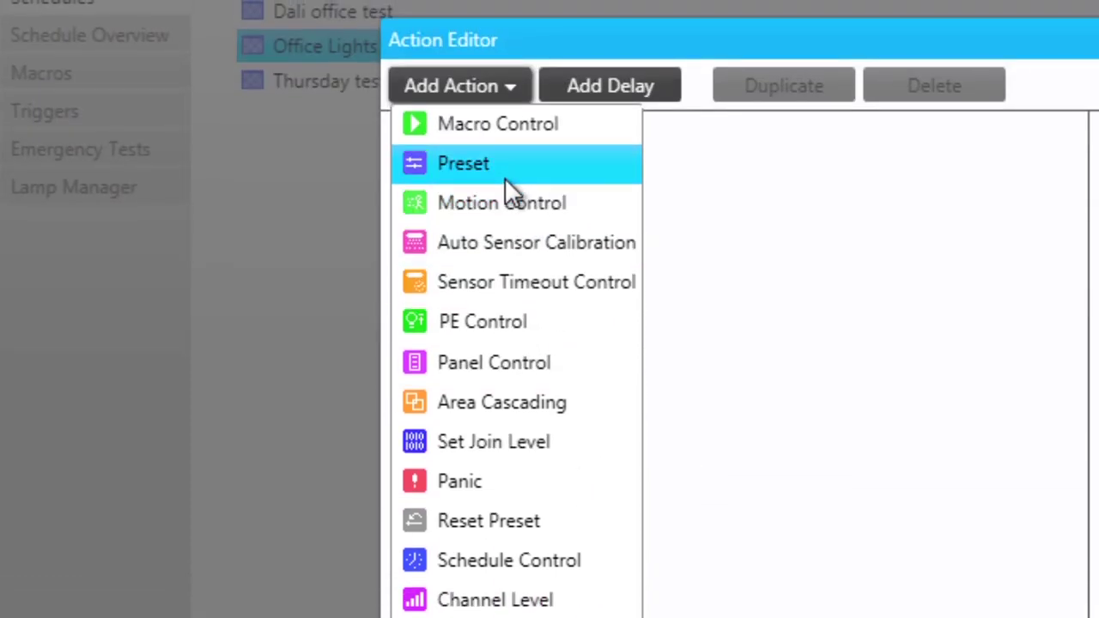
# - Add a Preset action for area Reception [20], recalling High with a 2-second fade
pyautogui.click(505, 176)
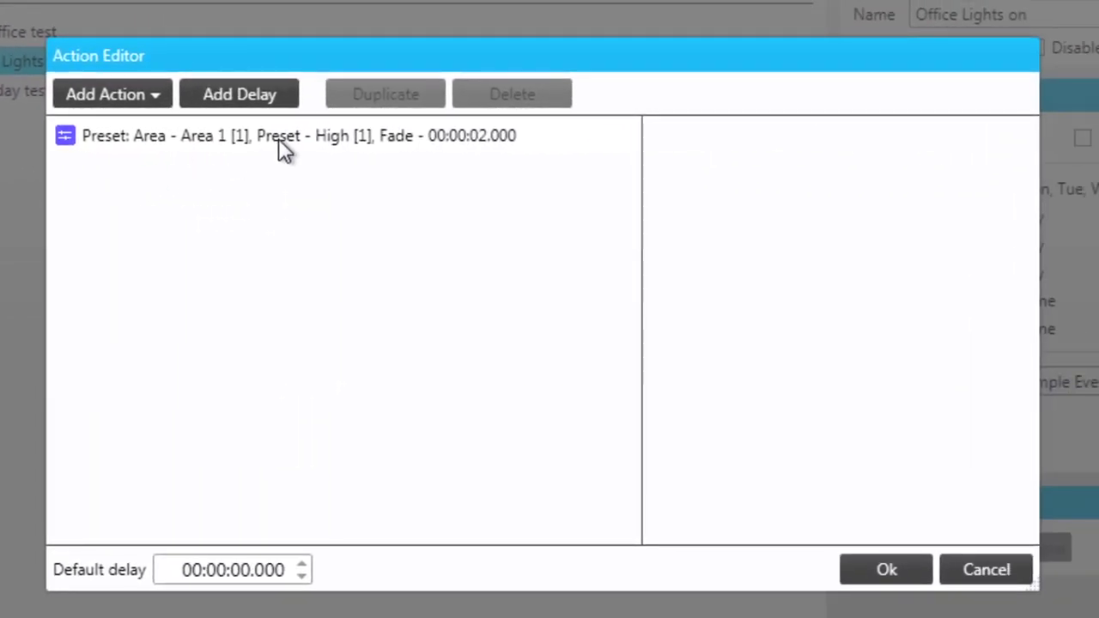
pyautogui.click(283, 133)
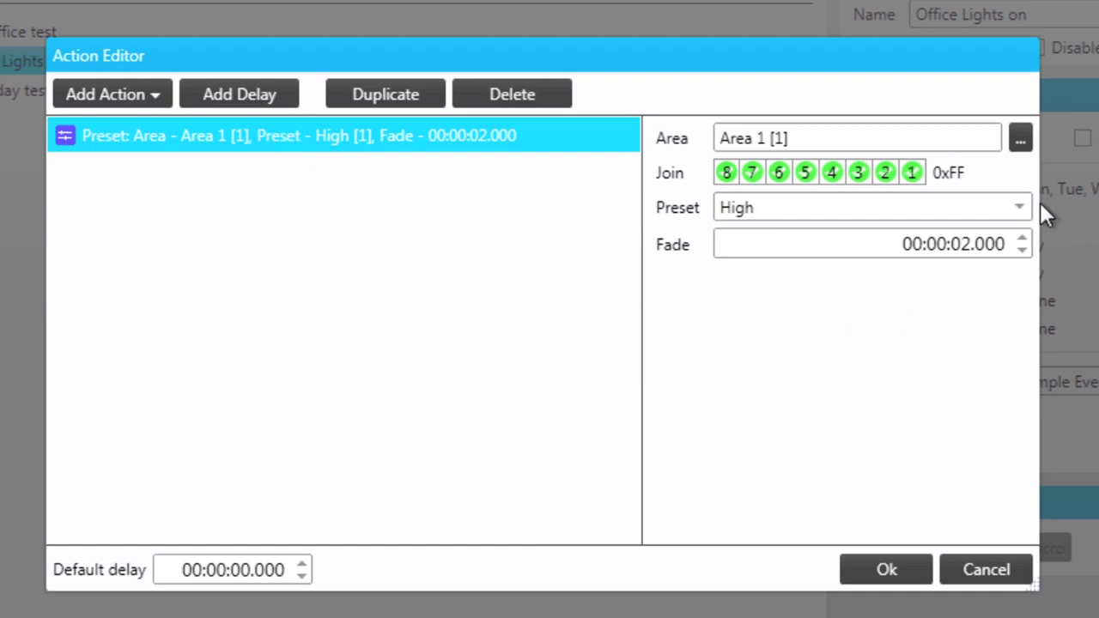
pyautogui.click(1021, 138)
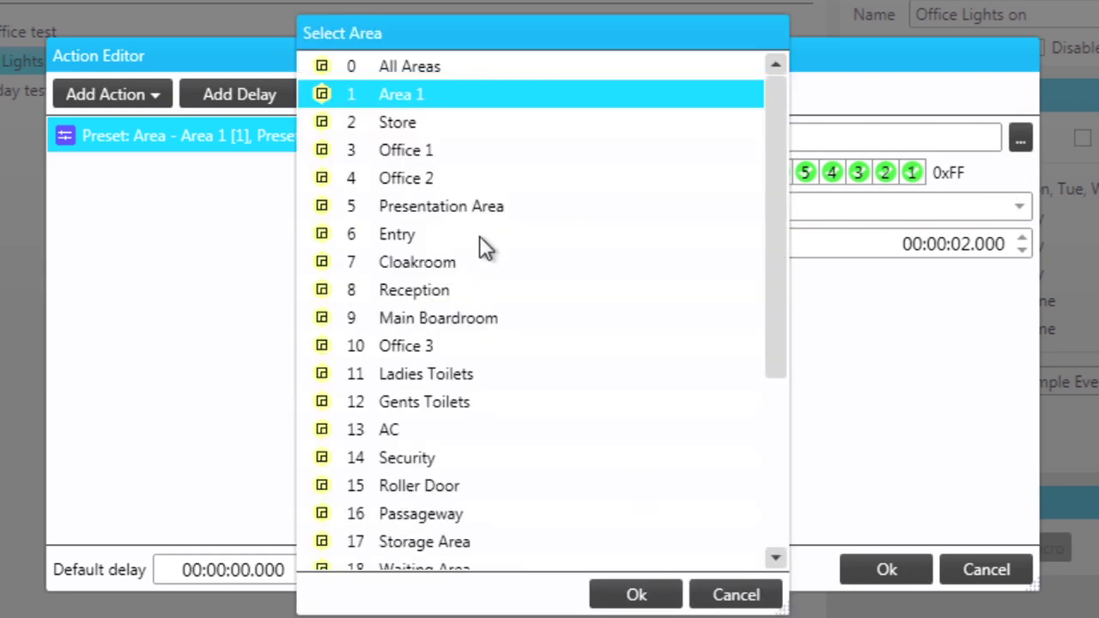
pyautogui.moveTo(770, 210); pyautogui.dragTo(635, 312)
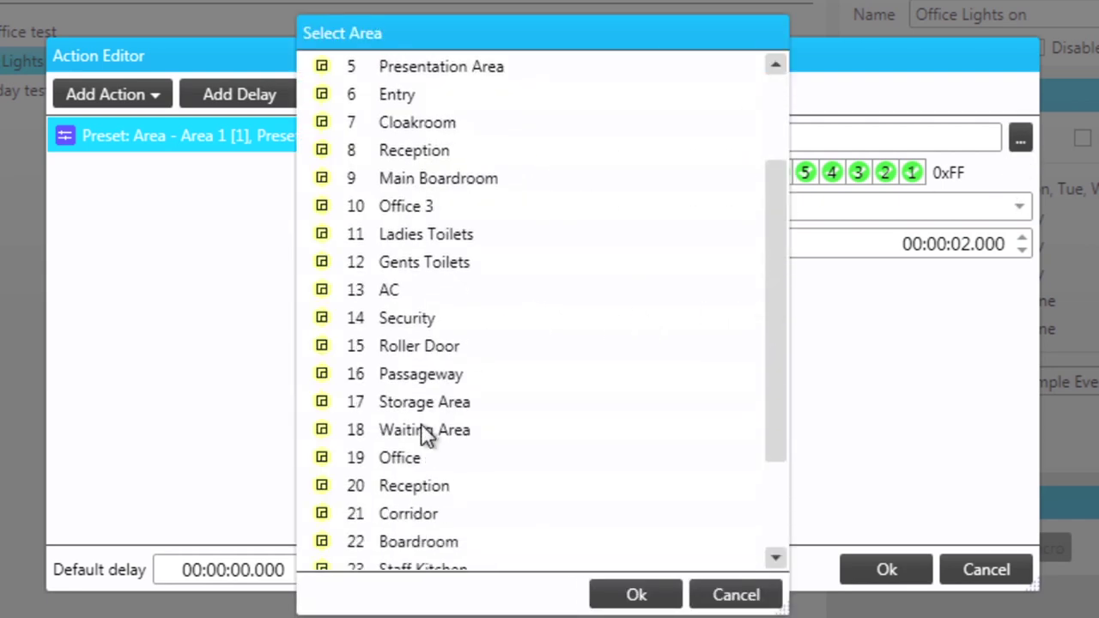
pyautogui.click(411, 486)
pyautogui.click(651, 595)
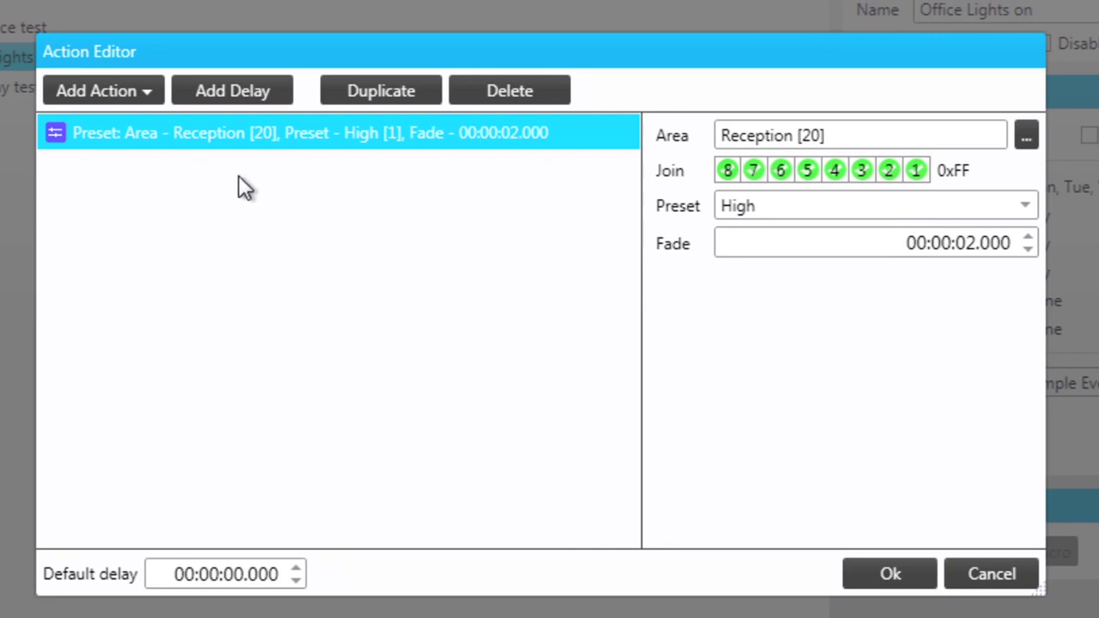
# - Add a delay of 00:00:05 after the Reception preset action
pyautogui.click(264, 89)
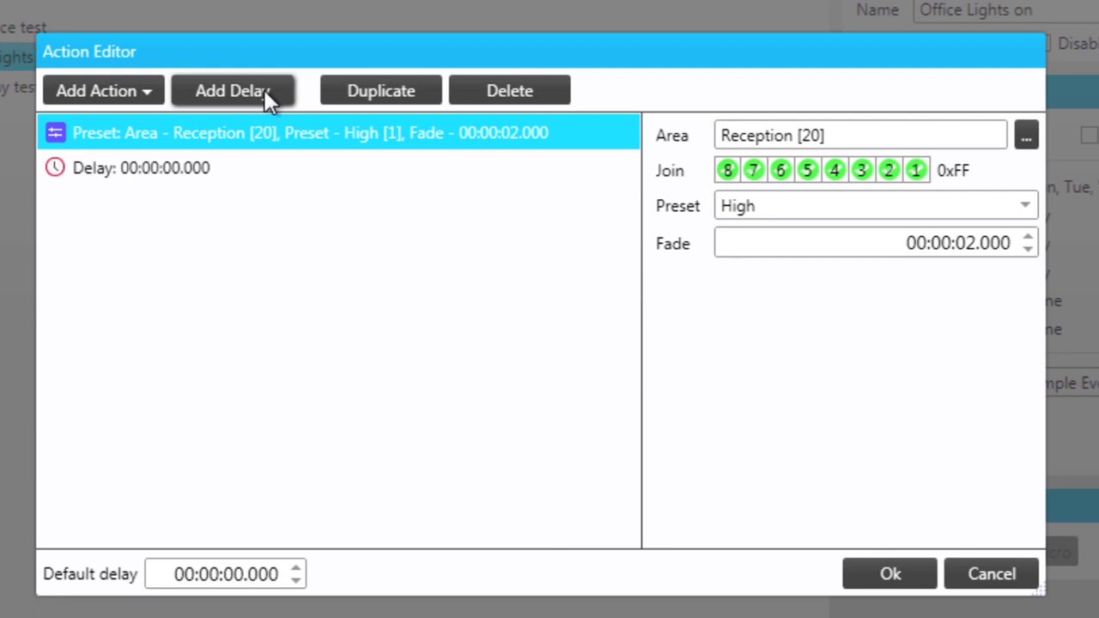
pyautogui.click(202, 166)
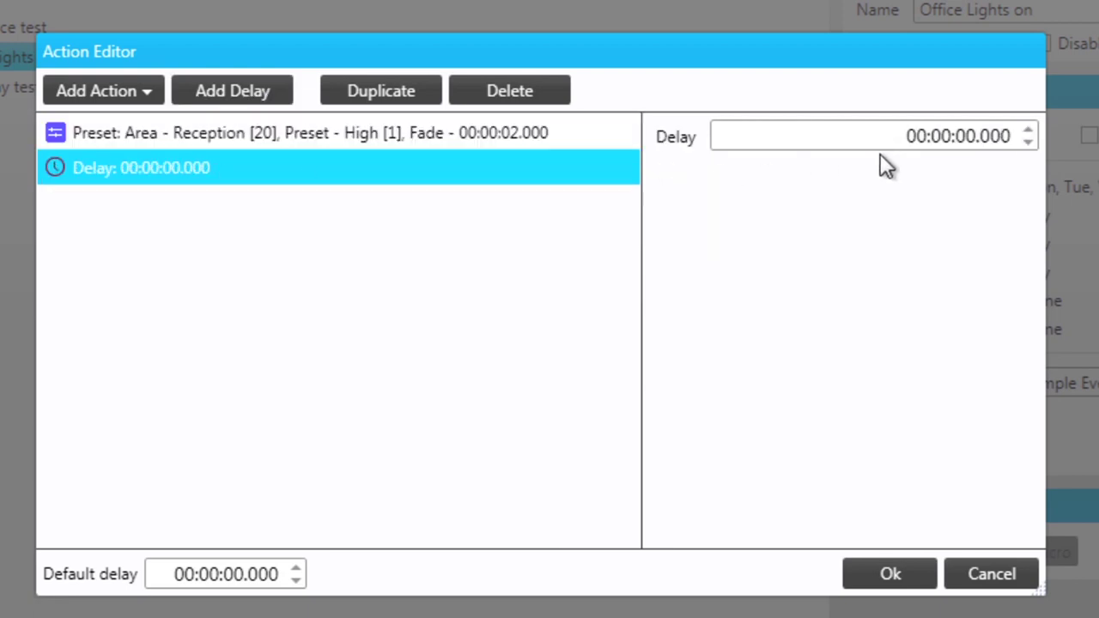
pyautogui.doubleClick(965, 136)
pyautogui.write('5')
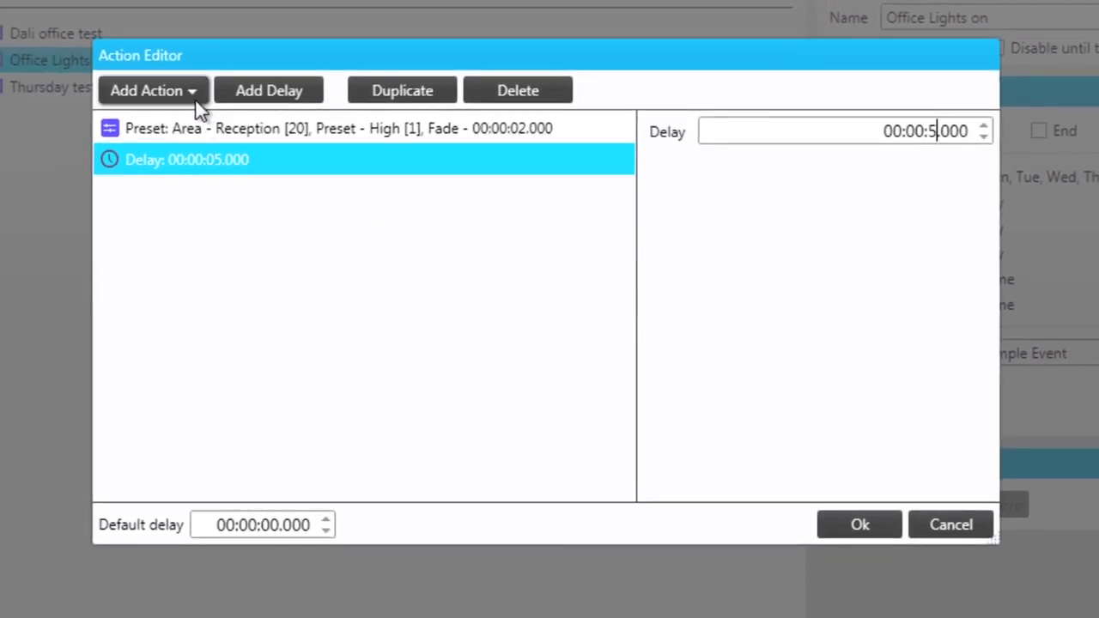
# - Add a Motion Control action for Office [19] set to Enabled, and confirm the actions
pyautogui.click(188, 98)
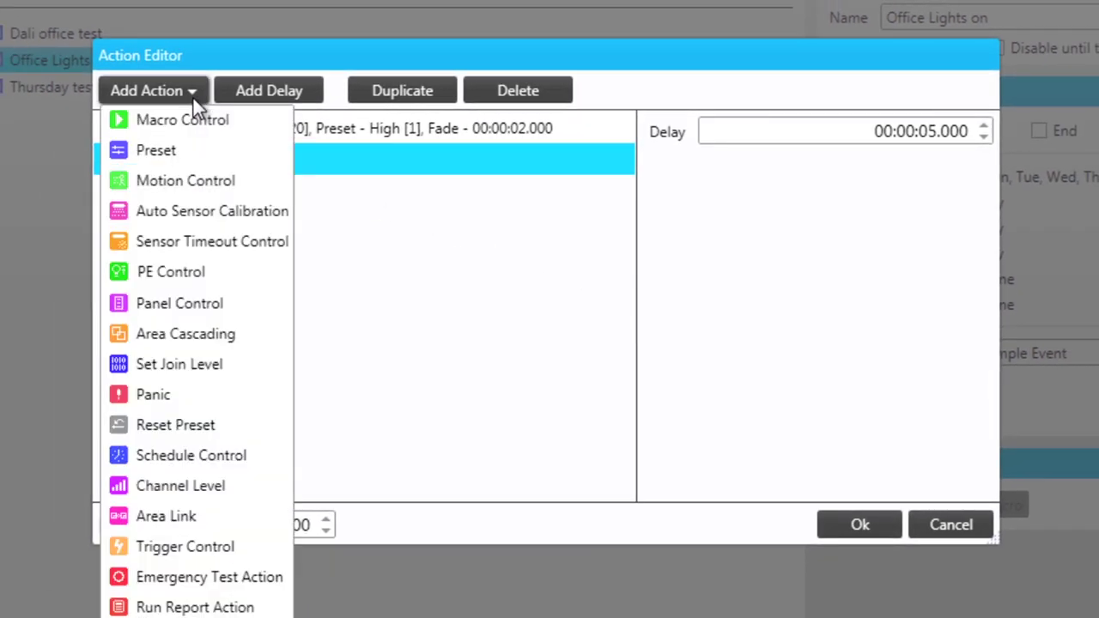
pyautogui.click(202, 179)
pyautogui.click(234, 197)
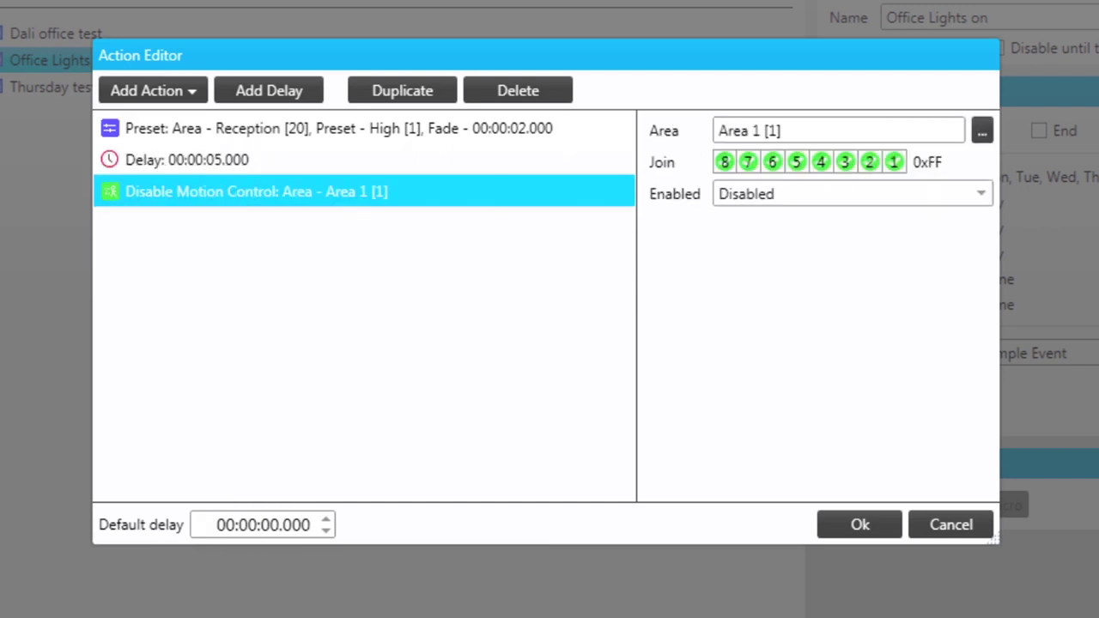
pyautogui.click(981, 134)
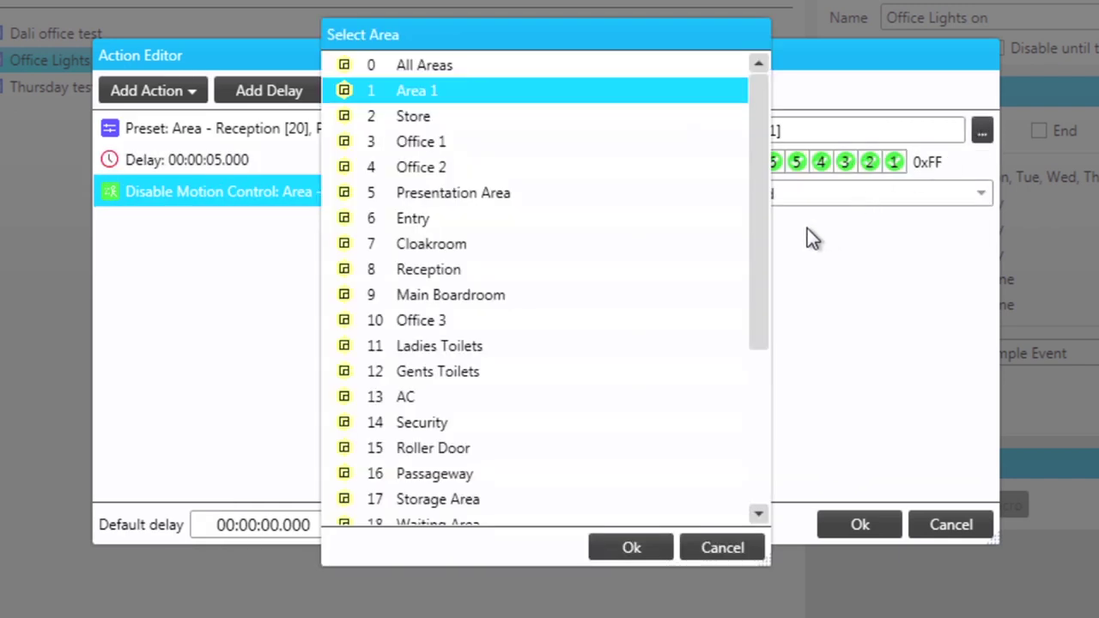
pyautogui.moveTo(760, 240); pyautogui.dragTo(729, 364)
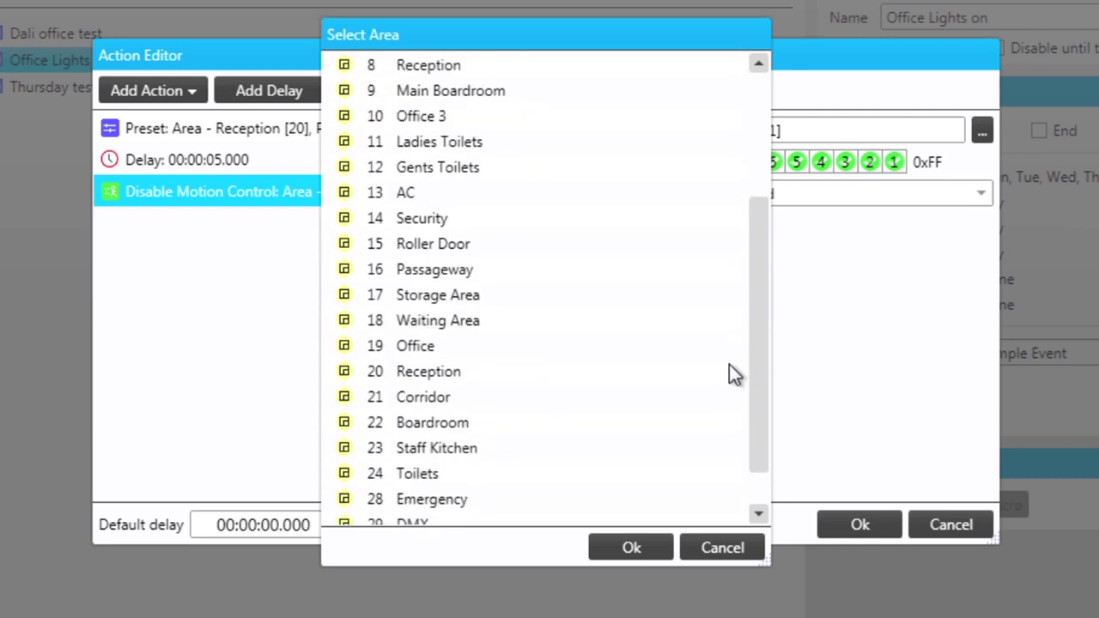
pyautogui.click(439, 345)
pyautogui.click(635, 549)
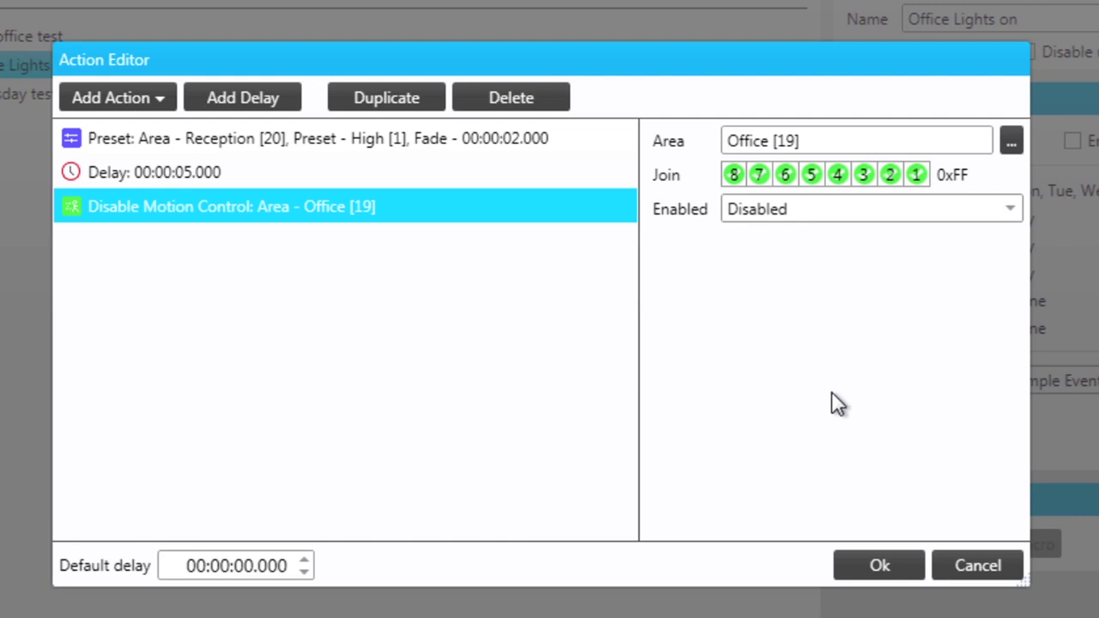
pyautogui.click(1009, 207)
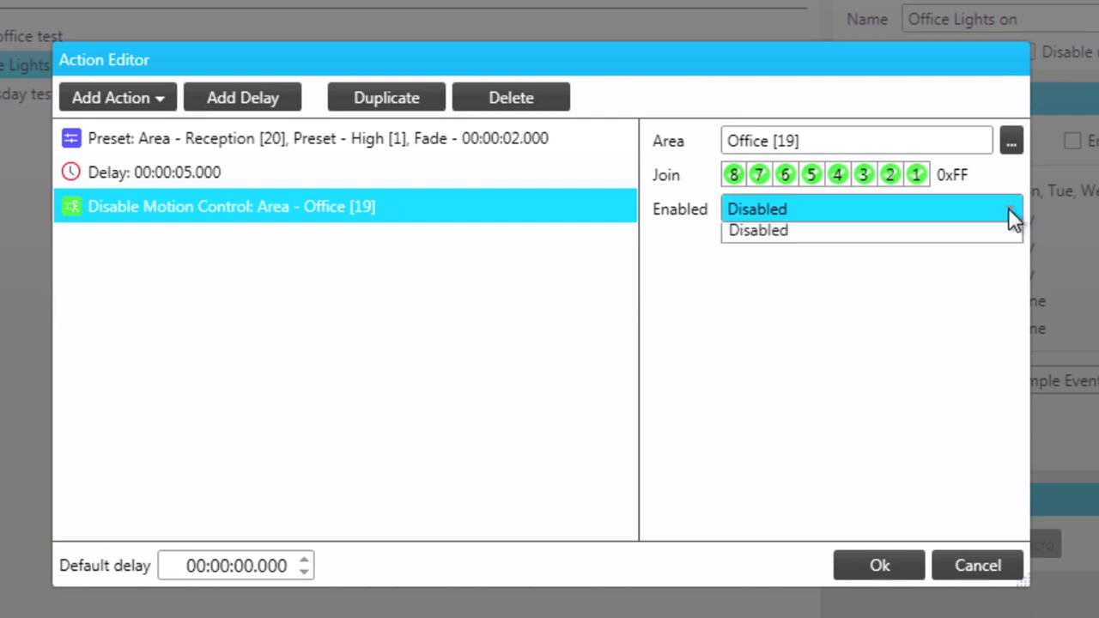
pyautogui.click(973, 233)
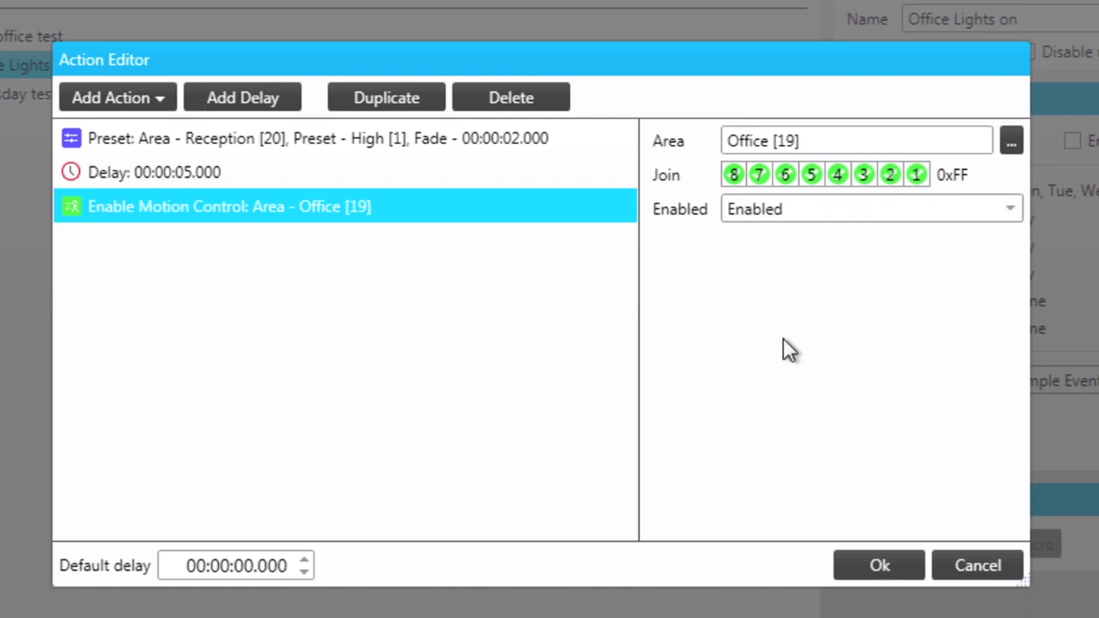
pyautogui.click(897, 569)
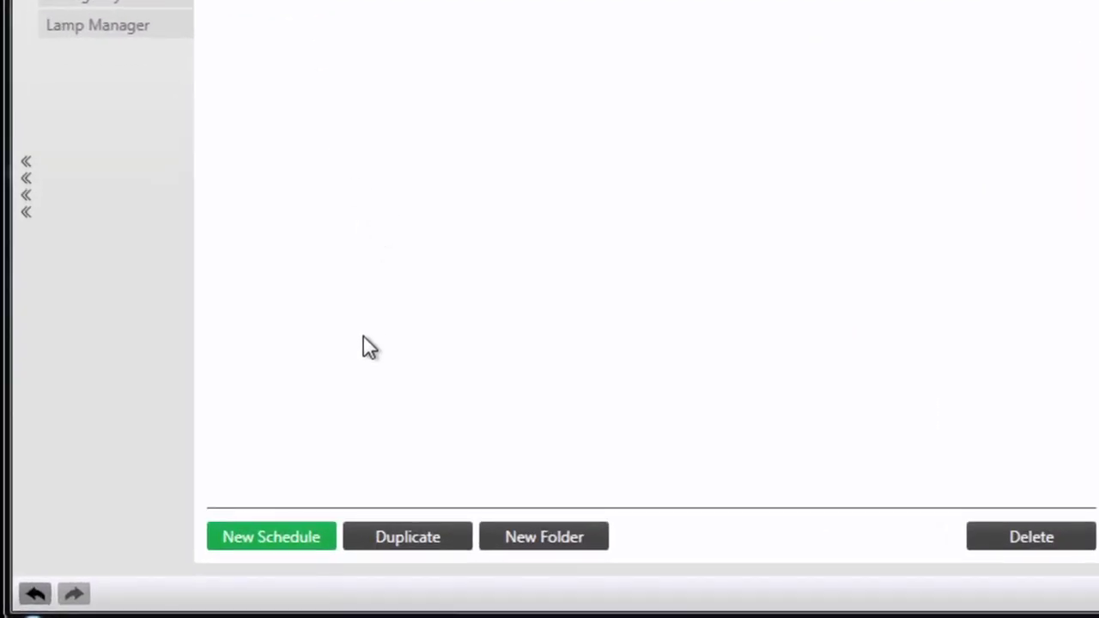
# - Add another new schedule and replace its default name with 'Earth Hour'
pyautogui.click(288, 540)
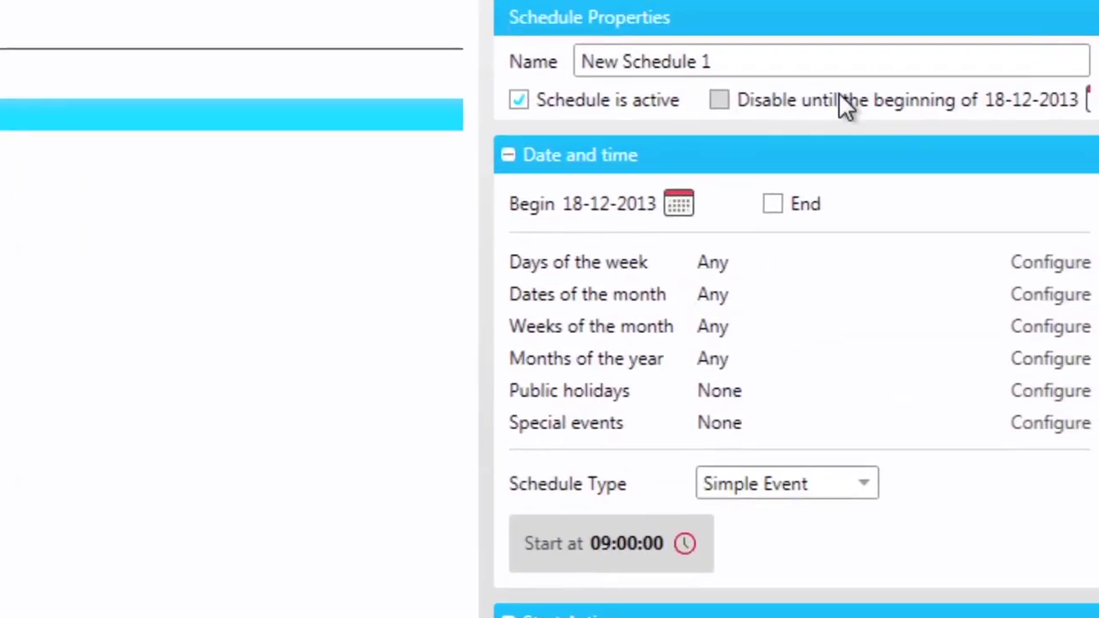
pyautogui.moveTo(711, 61); pyautogui.dragTo(520, 64)
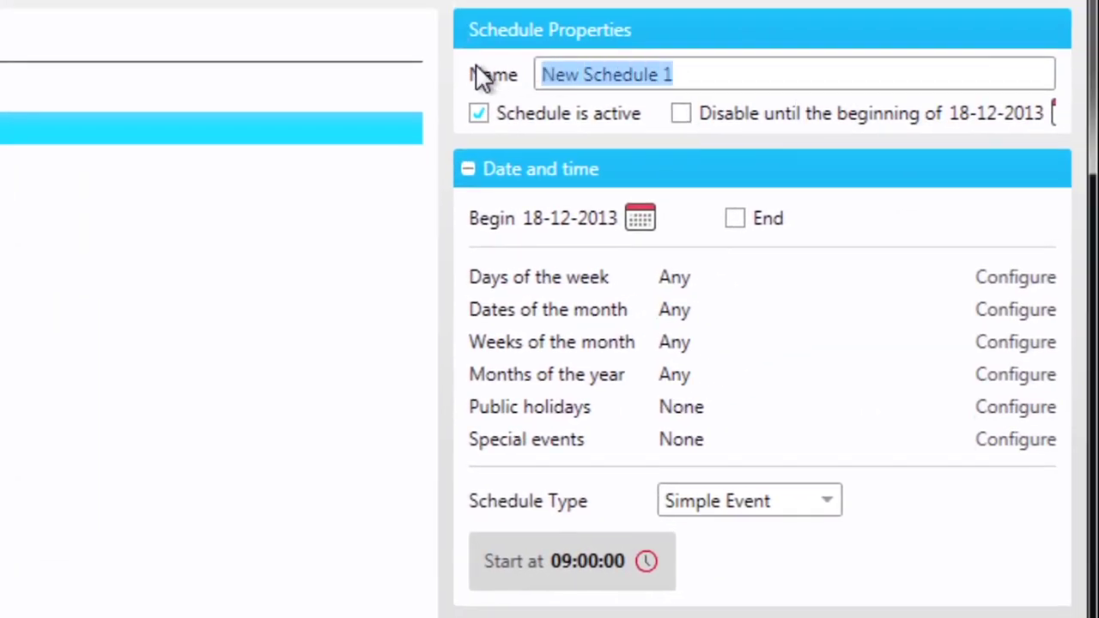
pyautogui.write('Earht')
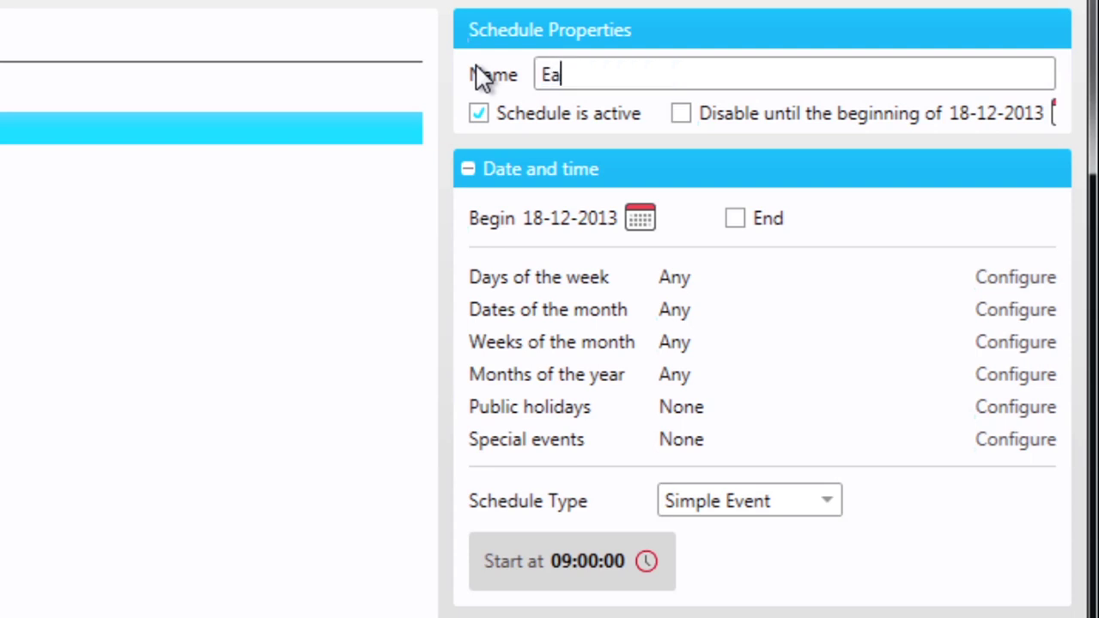
pyautogui.press('BackSpace')
pyautogui.press('BackSpace')
pyautogui.write('th Hour')
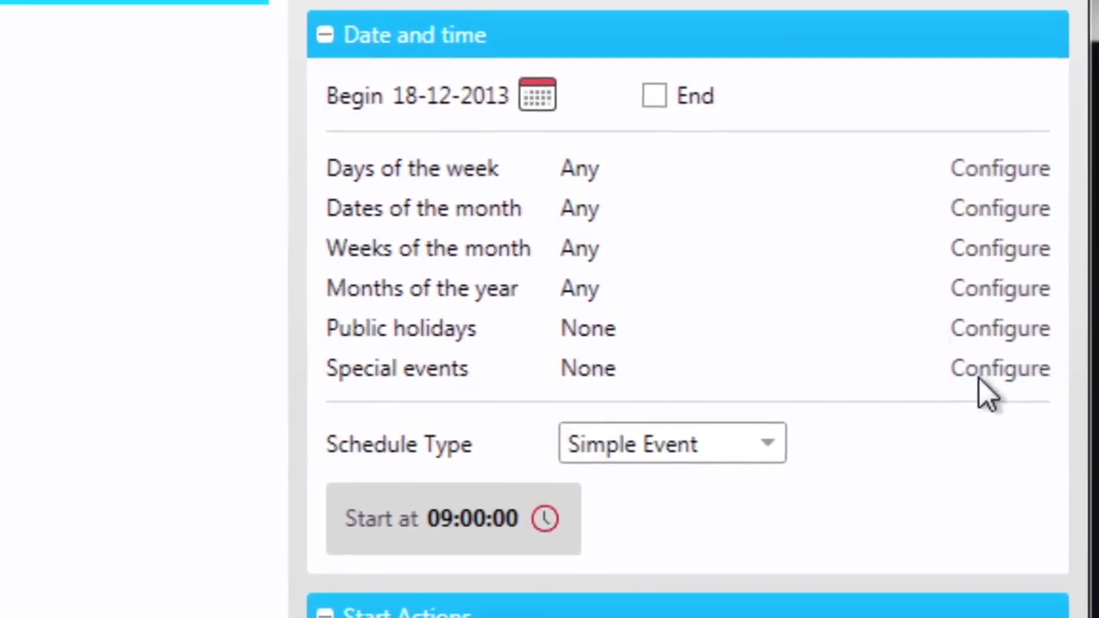
# - Add a new special event in the special events editor and name it 'Earth Hour'
pyautogui.click(981, 378)
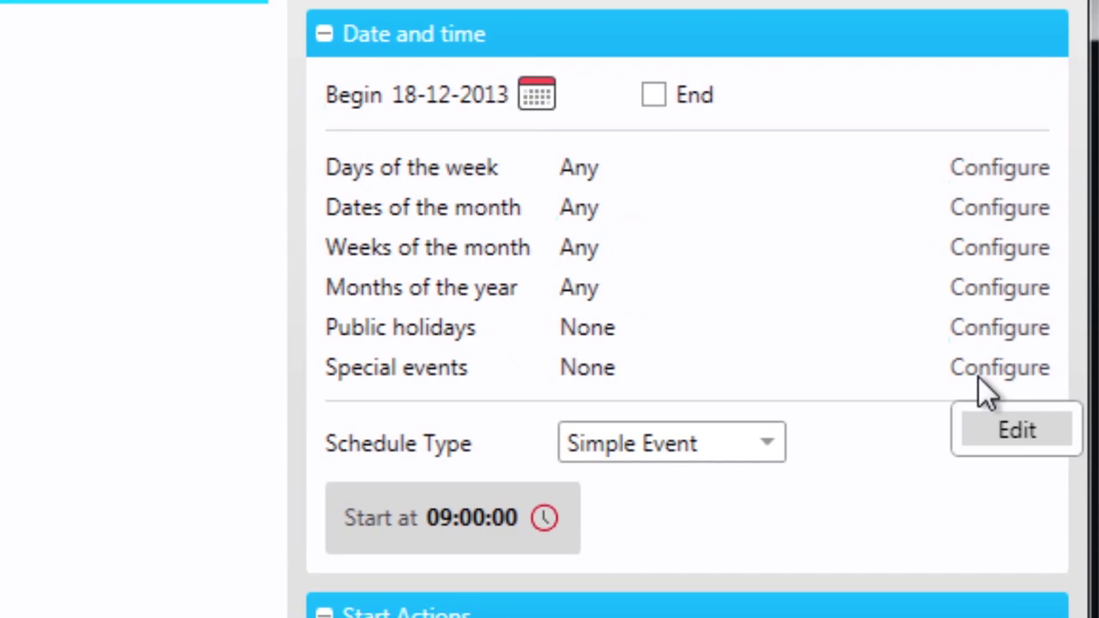
pyautogui.click(988, 436)
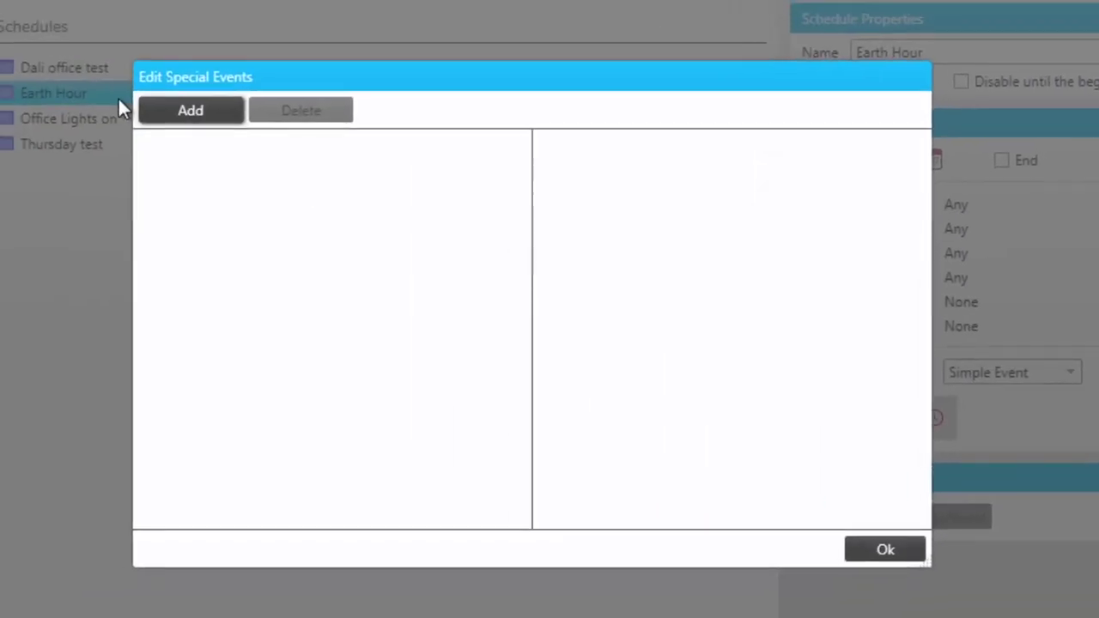
pyautogui.click(174, 113)
pyautogui.click(249, 152)
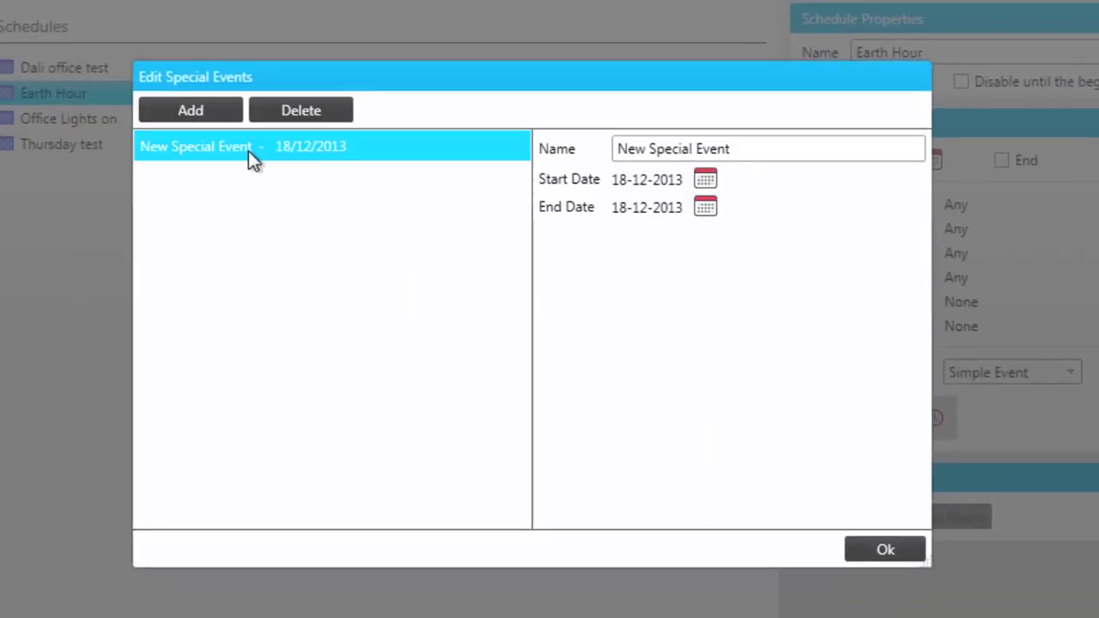
pyautogui.moveTo(730, 148); pyautogui.dragTo(620, 148)
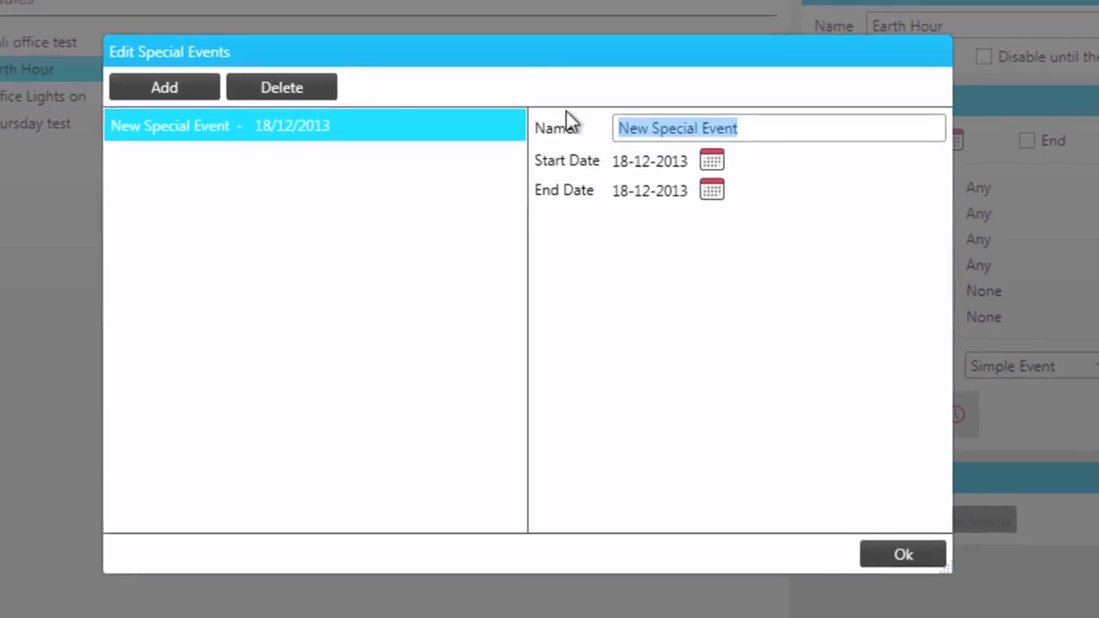
pyautogui.write('Earht')
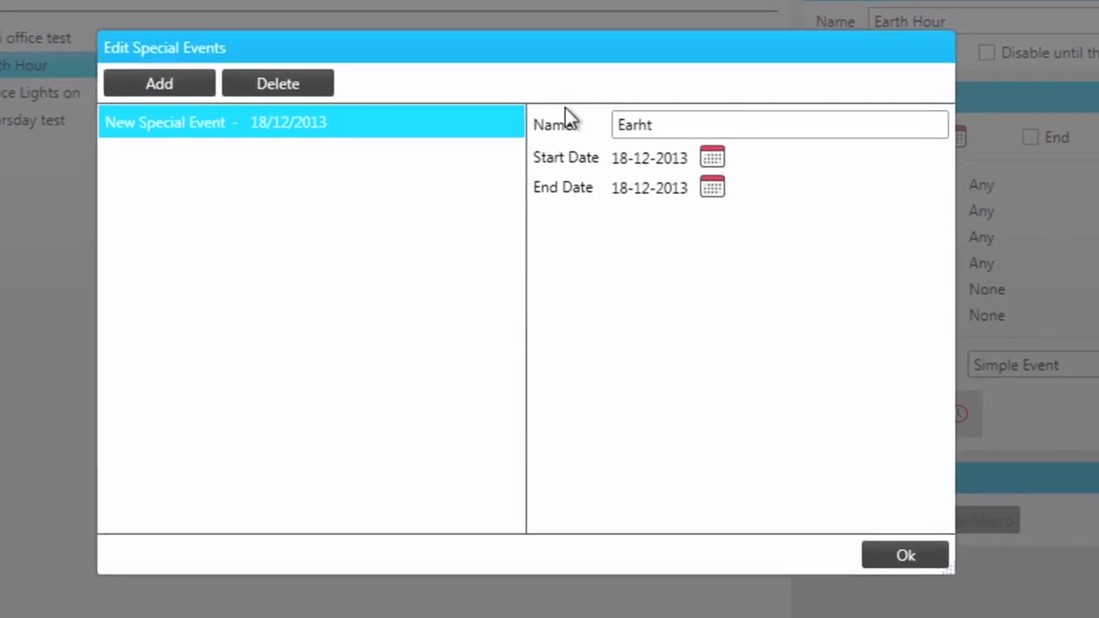
pyautogui.press('BackSpace')
pyautogui.press('BackSpace')
pyautogui.write('th Hour')
# - Set the Earth Hour event's start date to 29 March 2014 and close the editor
pyautogui.click(714, 160)
pyautogui.click(901, 189)
pyautogui.click(901, 190)
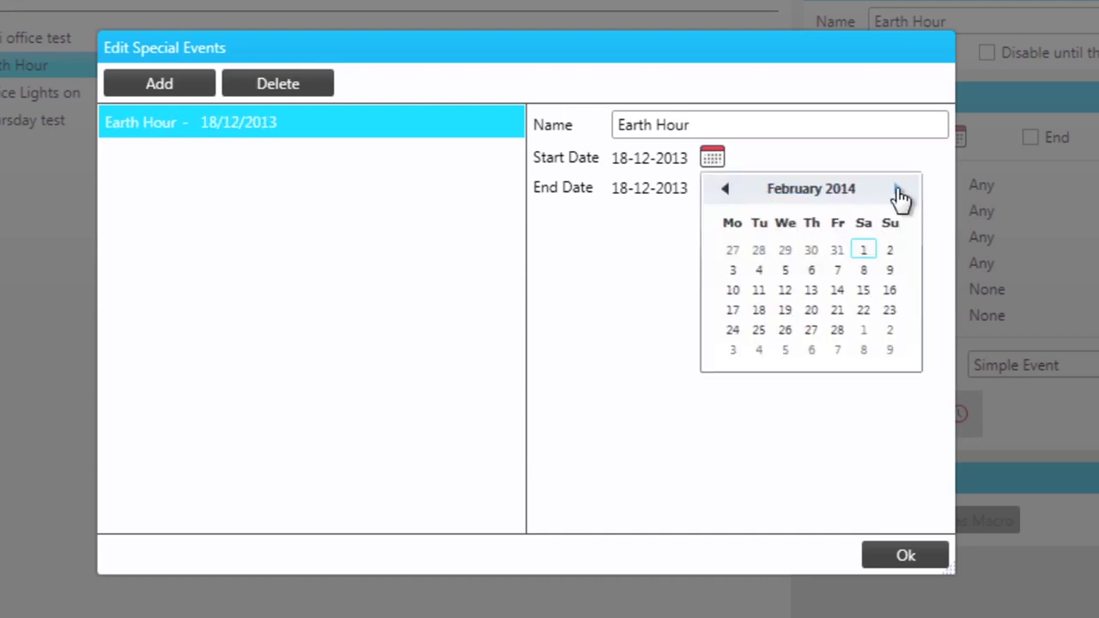
pyautogui.click(901, 190)
pyautogui.click(864, 331)
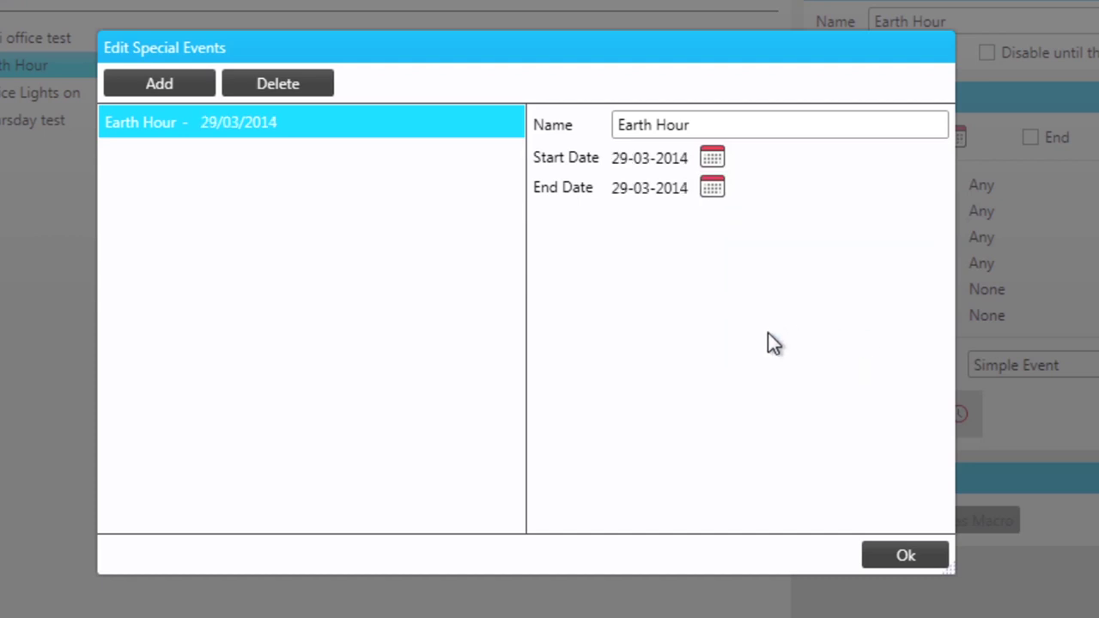
pyautogui.click(884, 554)
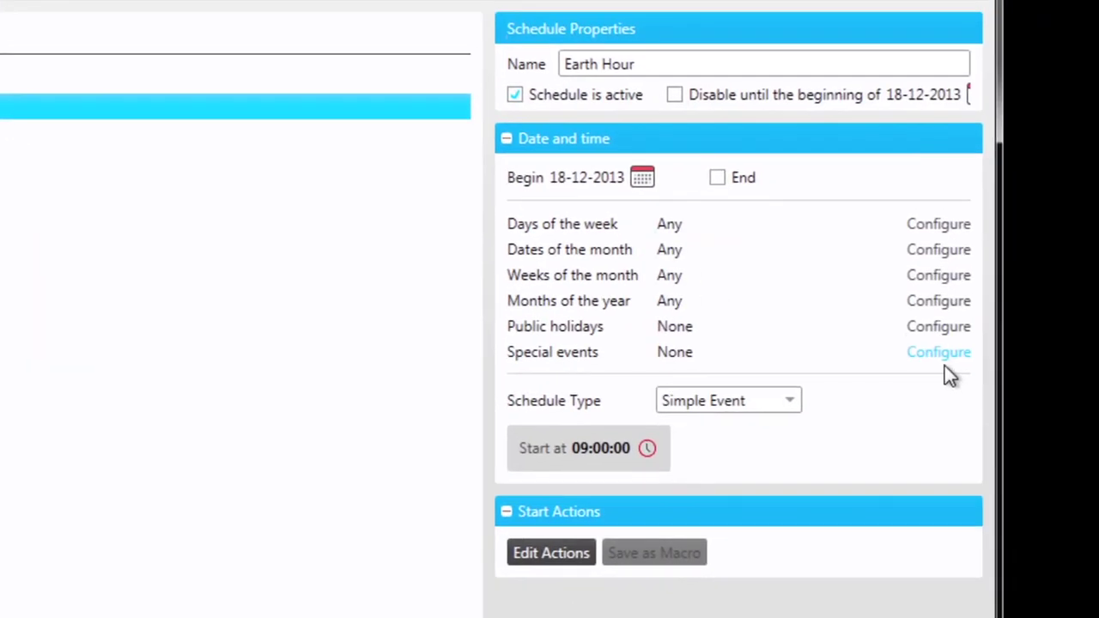
pyautogui.click(945, 368)
# - Assign the Earth Hour special event, make the schedule a Timed Event starting at 20:30:00
pyautogui.click(953, 418)
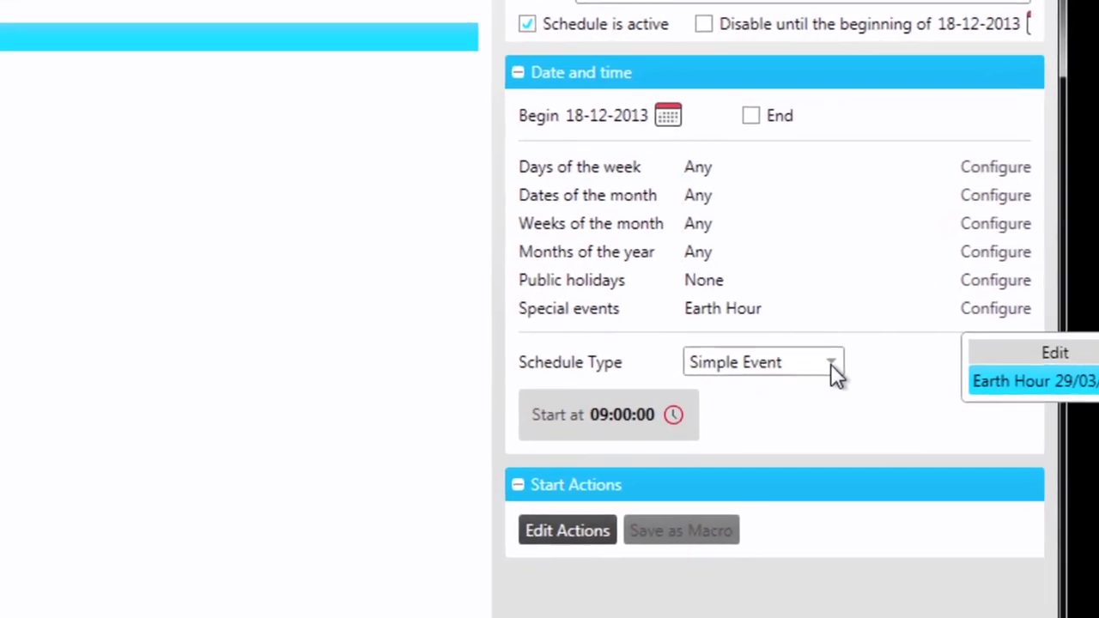
pyautogui.click(790, 404)
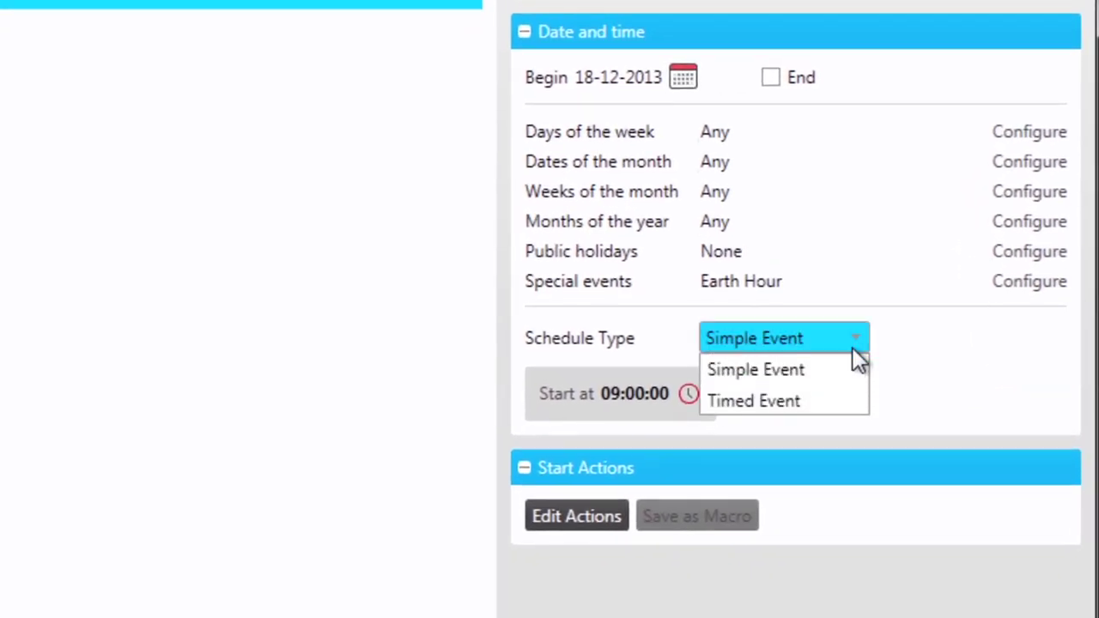
pyautogui.click(825, 401)
pyautogui.click(697, 397)
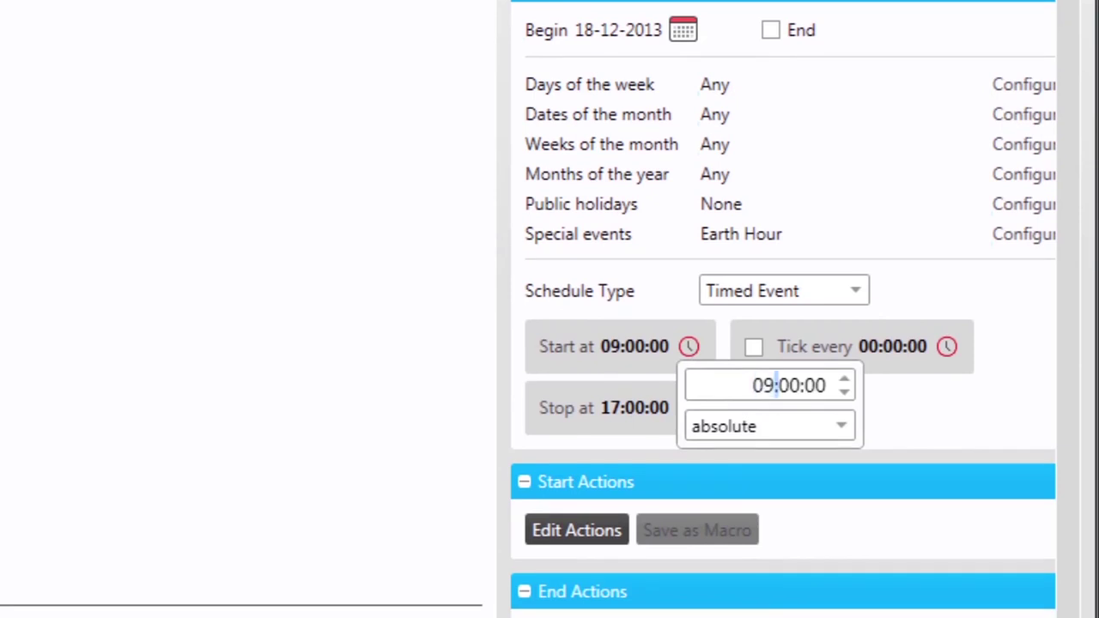
pyautogui.click(775, 385)
pyautogui.write('20')
pyautogui.click(797, 384)
pyautogui.write('30')
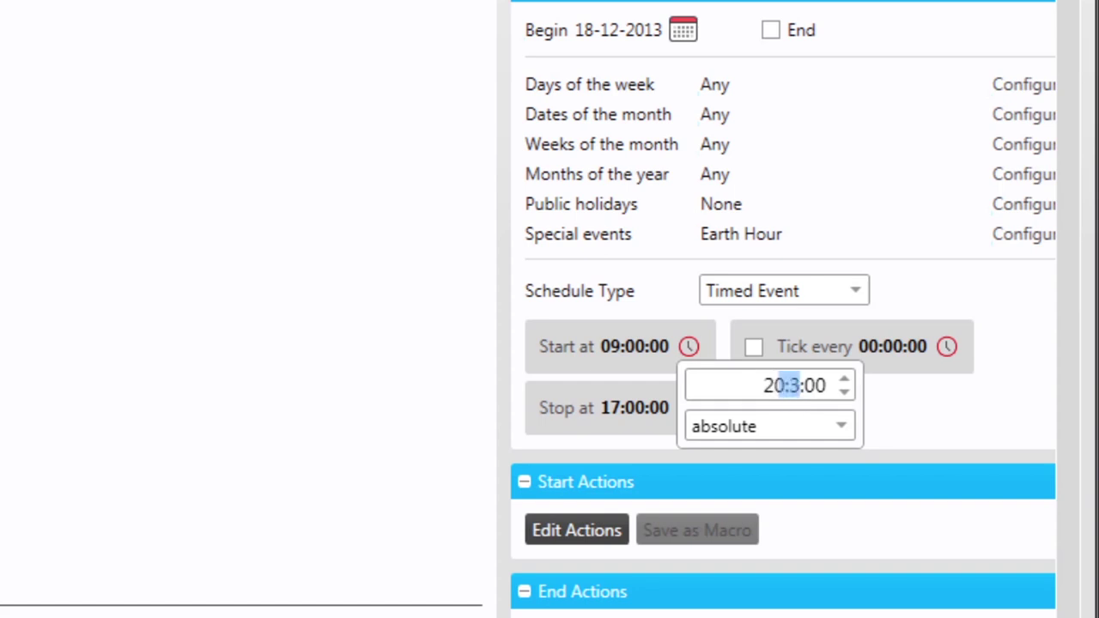
pyautogui.click(948, 452)
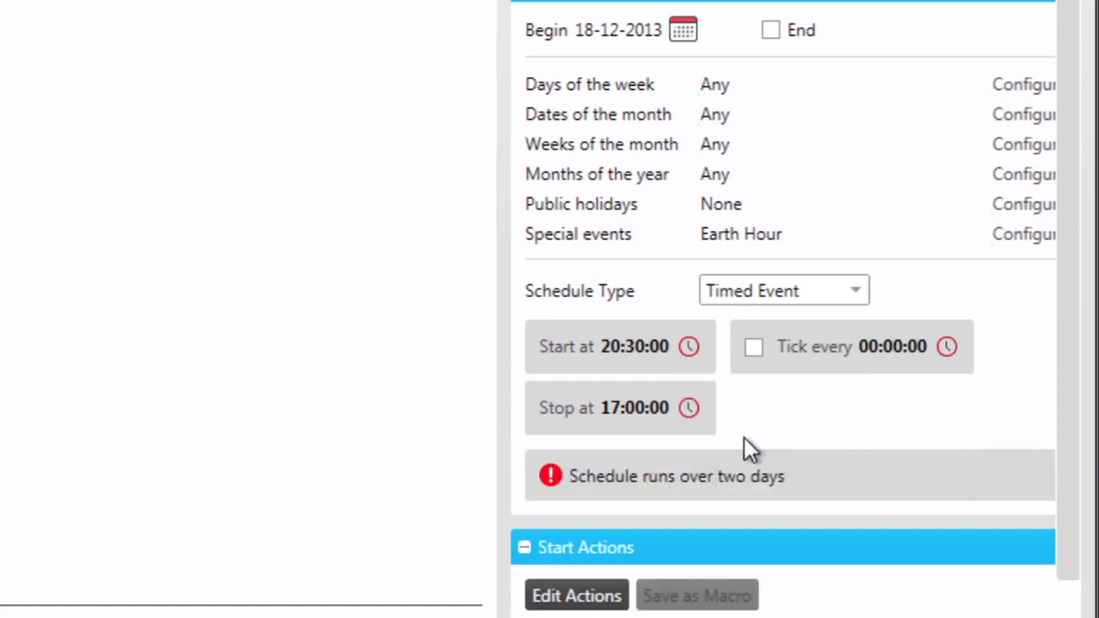
# - Set the schedule's stop time to 21:30:00
pyautogui.click(689, 409)
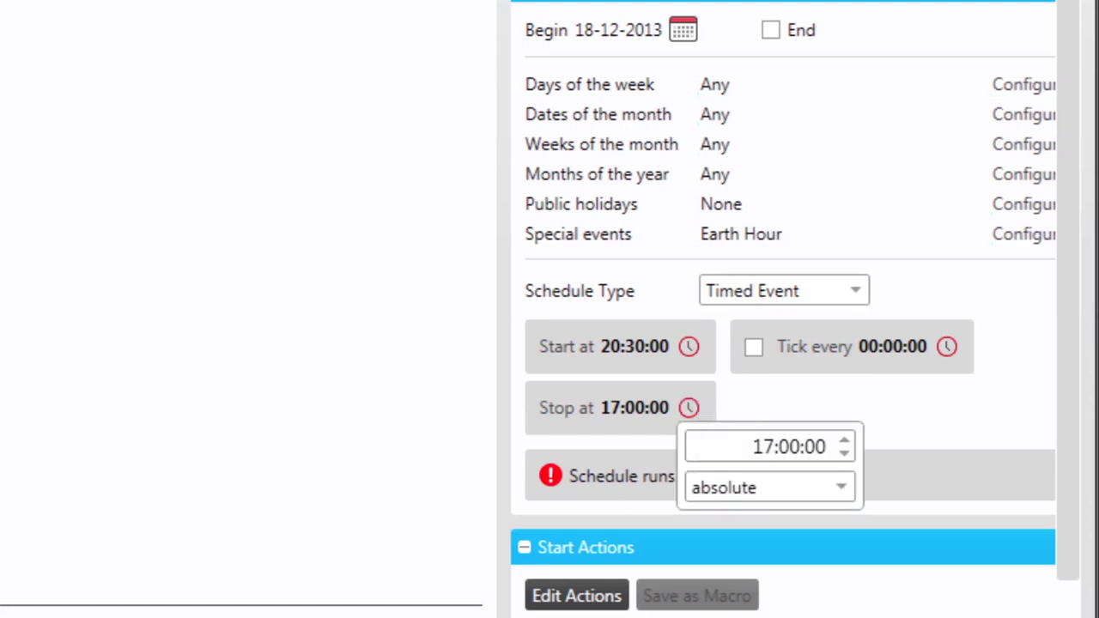
pyautogui.doubleClick(768, 447)
pyautogui.write('21')
pyautogui.press('Right')
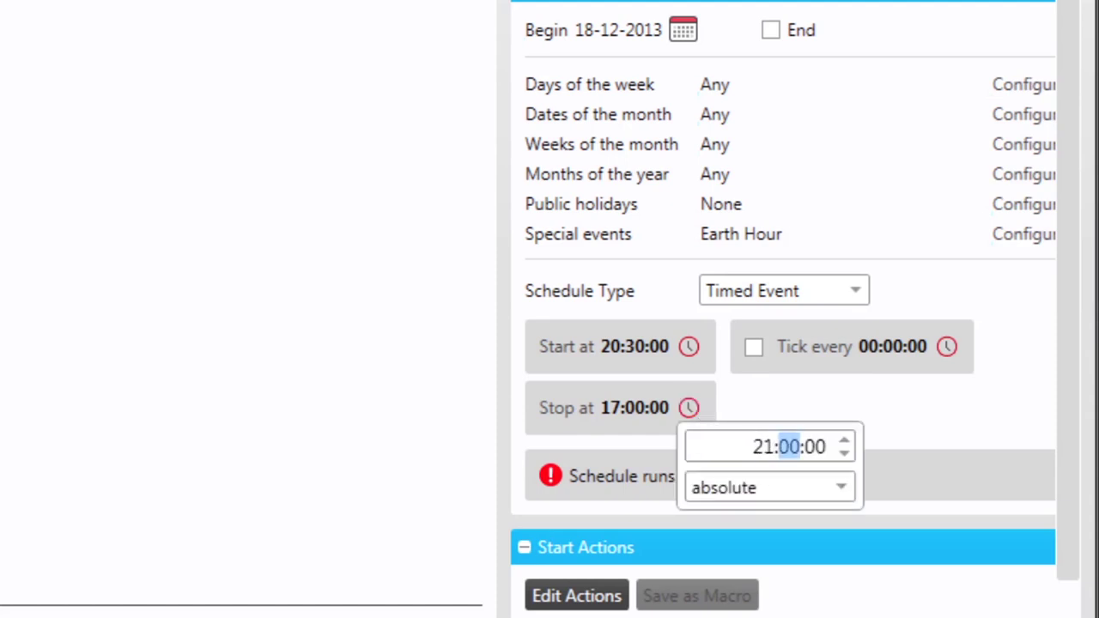
pyautogui.write('30')
pyautogui.click(861, 410)
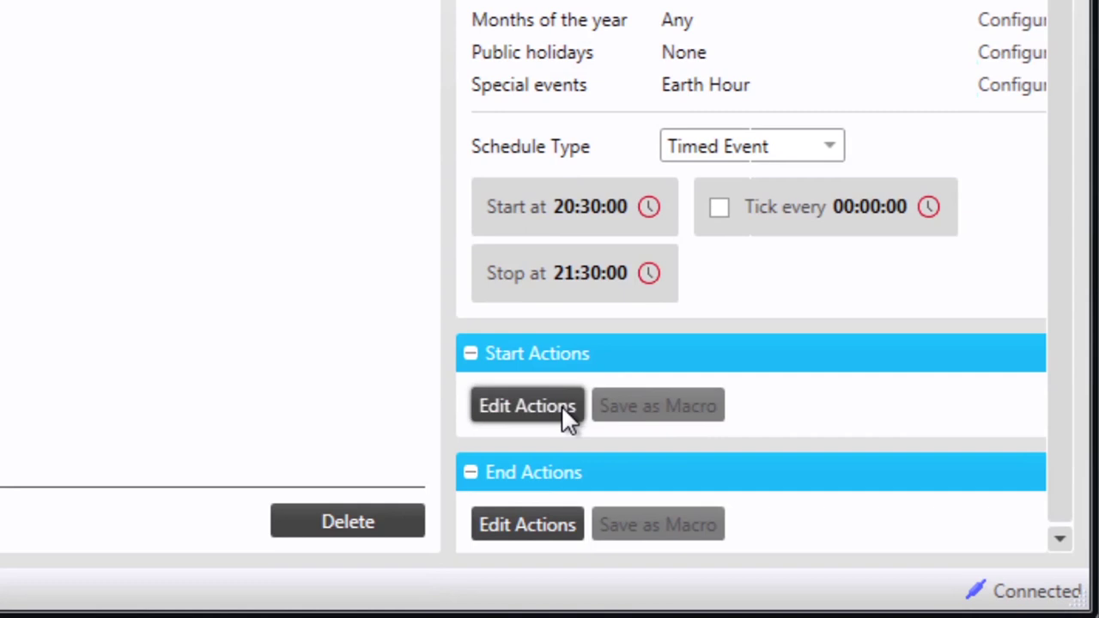
# - Add a start action recalling preset Off for area Office [19]
pyautogui.click(562, 405)
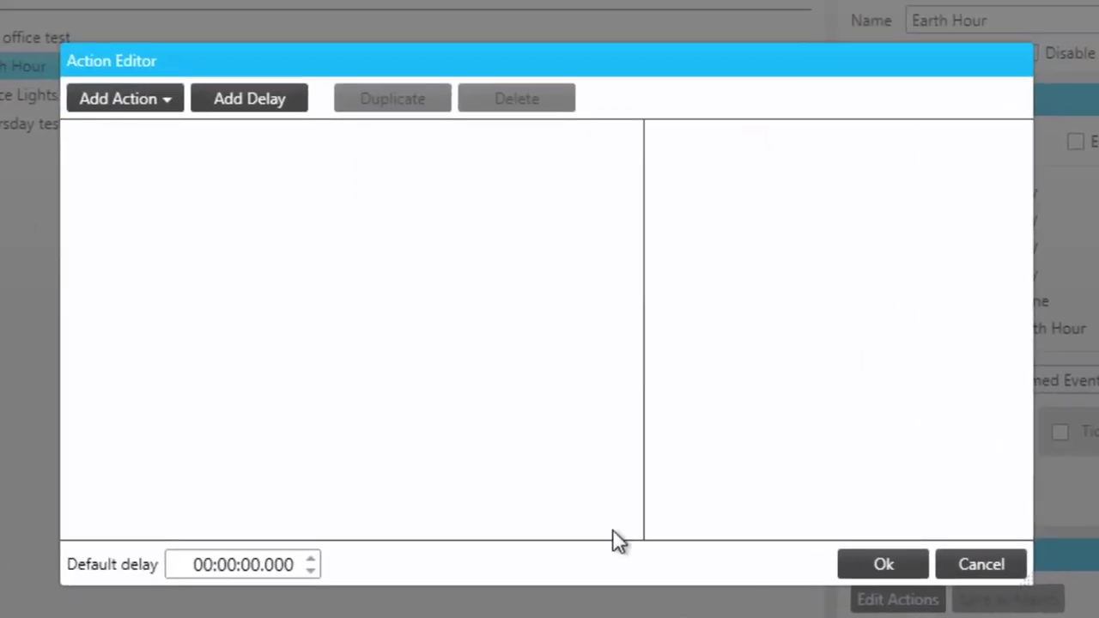
pyautogui.click(175, 98)
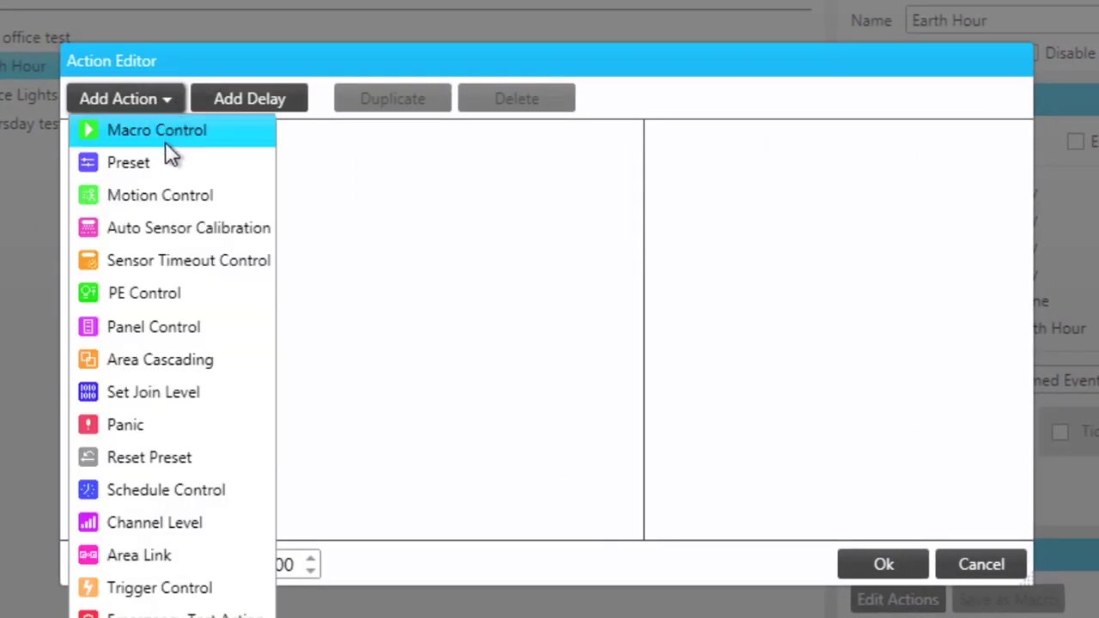
pyautogui.click(157, 162)
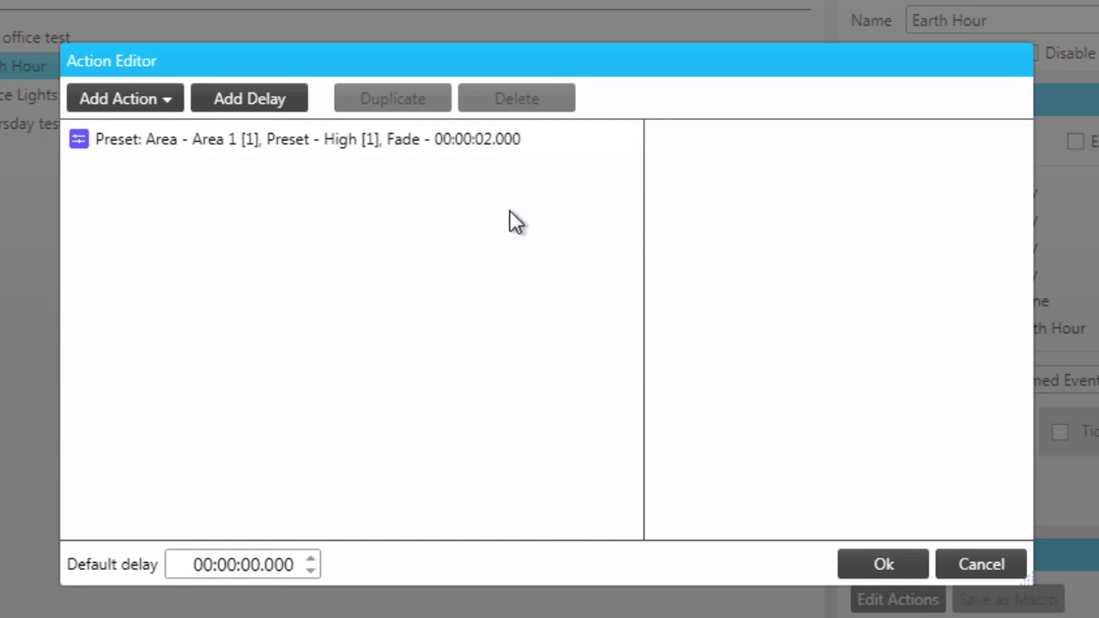
pyautogui.click(466, 154)
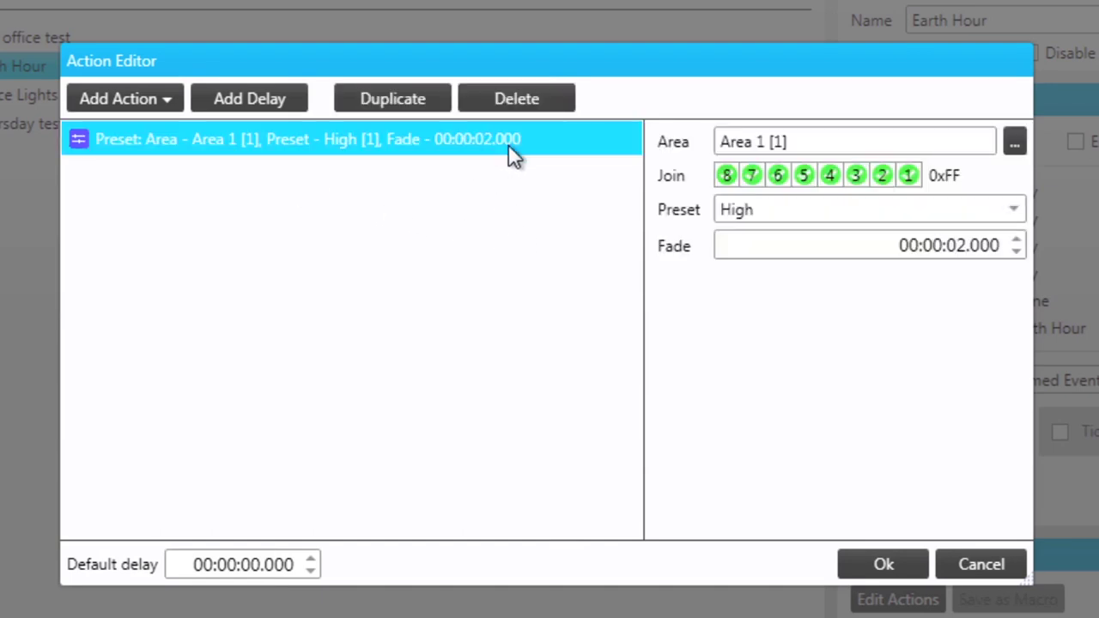
pyautogui.click(1010, 140)
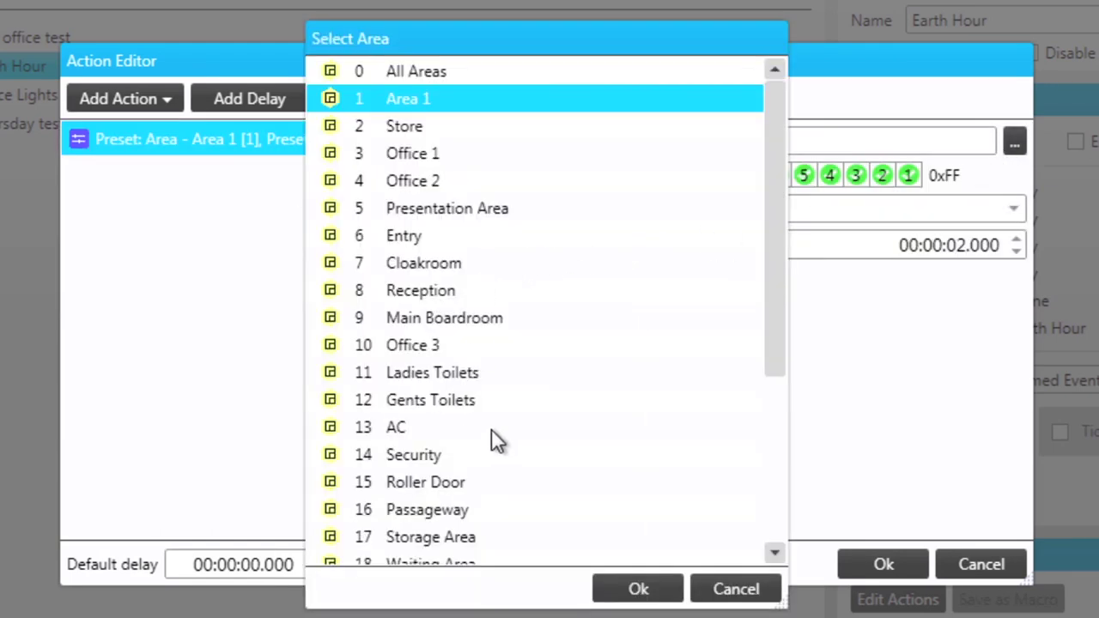
pyautogui.moveTo(788, 337); pyautogui.dragTo(524, 438)
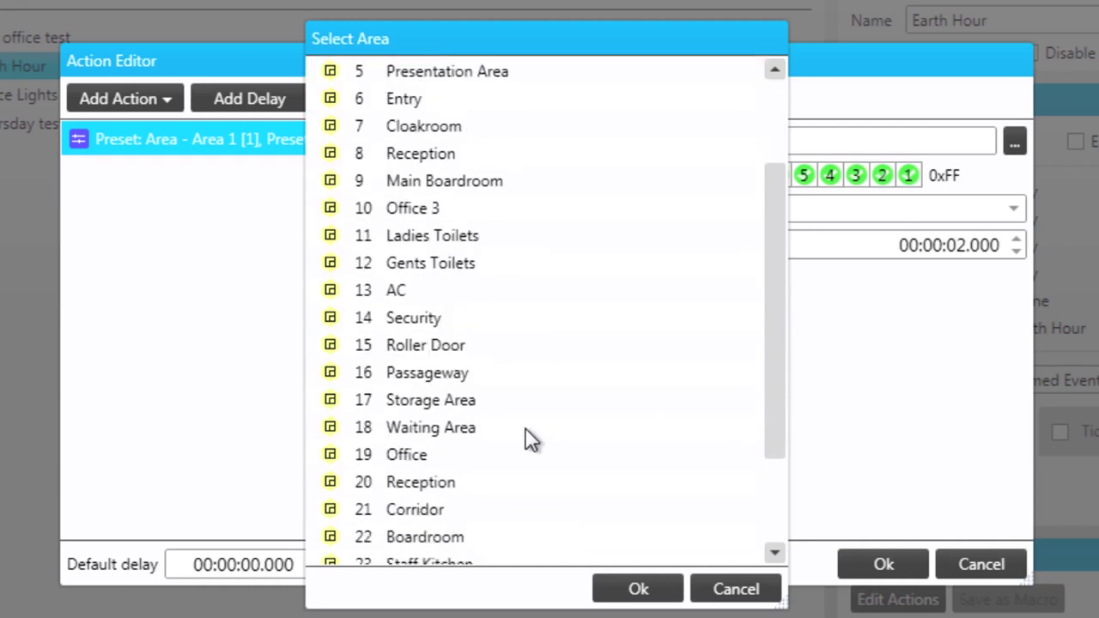
pyautogui.click(475, 454)
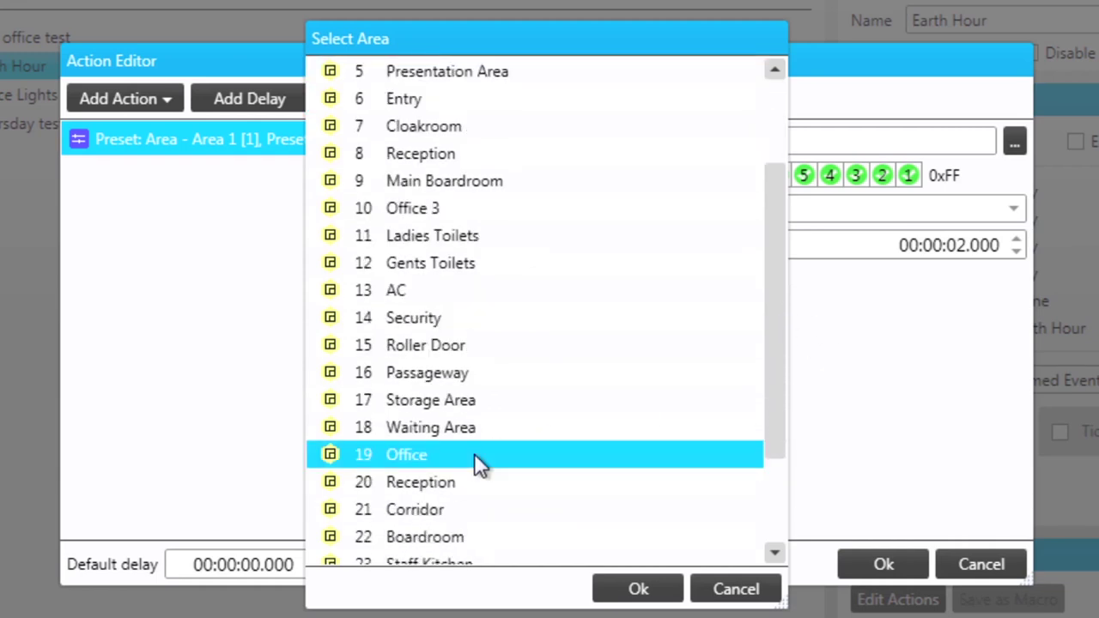
pyautogui.click(657, 585)
pyautogui.click(1013, 210)
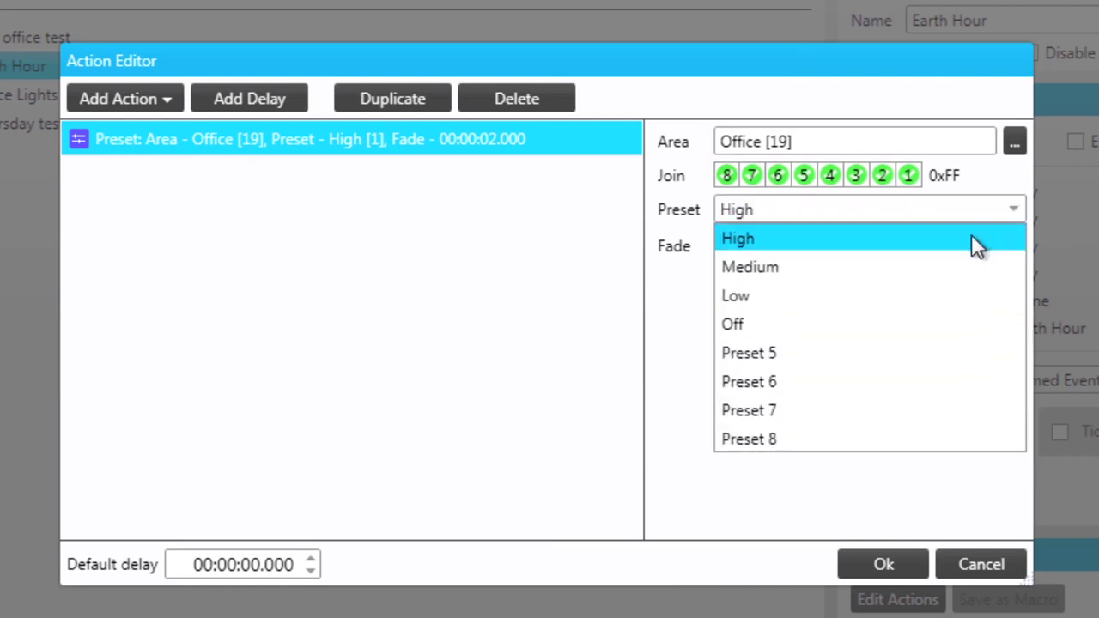
pyautogui.click(876, 320)
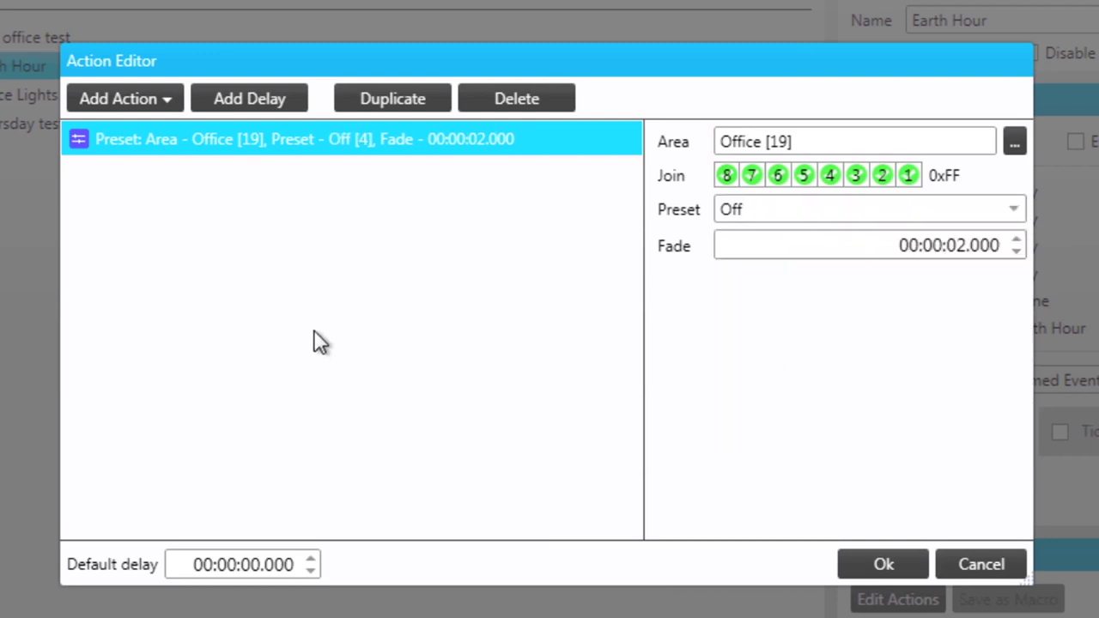
# - Add a Motion Control action disabling Office [19] and save both start actions
pyautogui.click(168, 99)
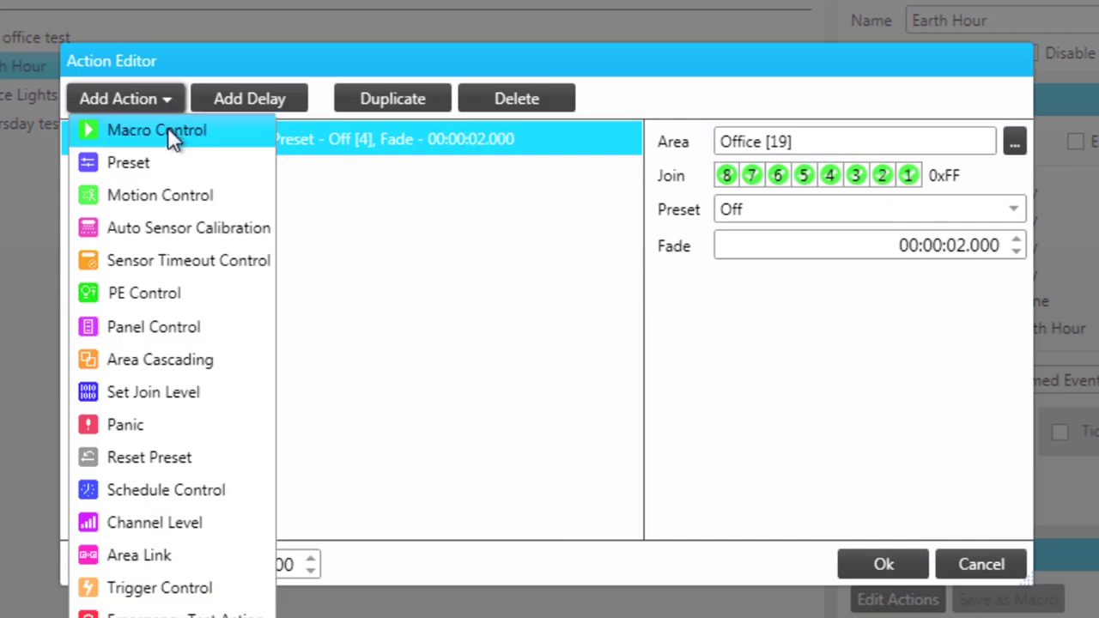
pyautogui.click(162, 192)
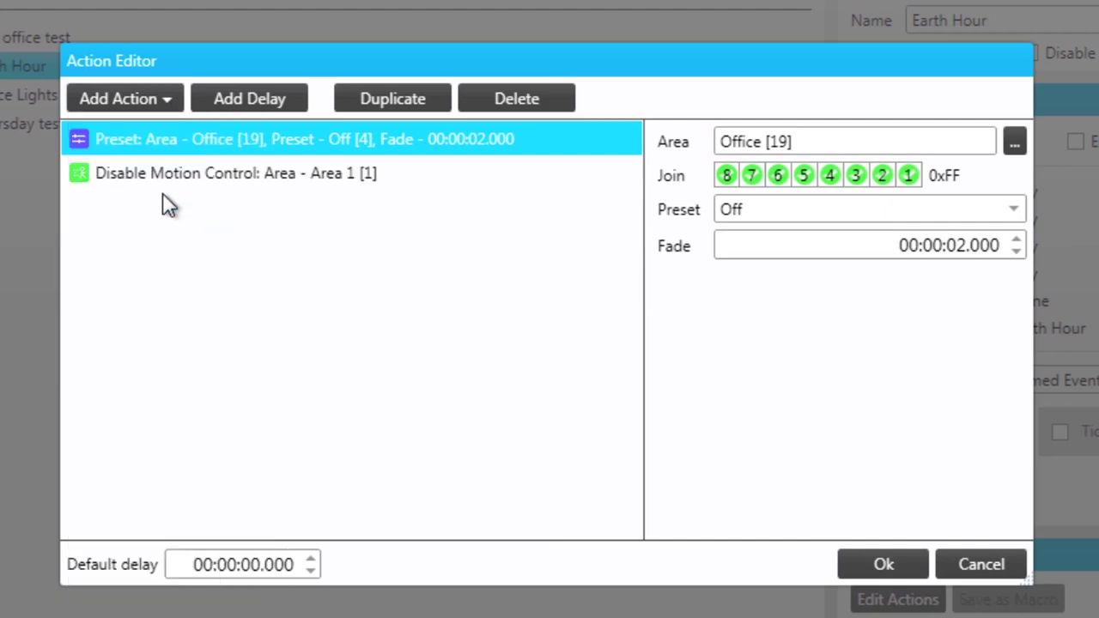
pyautogui.click(268, 175)
pyautogui.click(1022, 141)
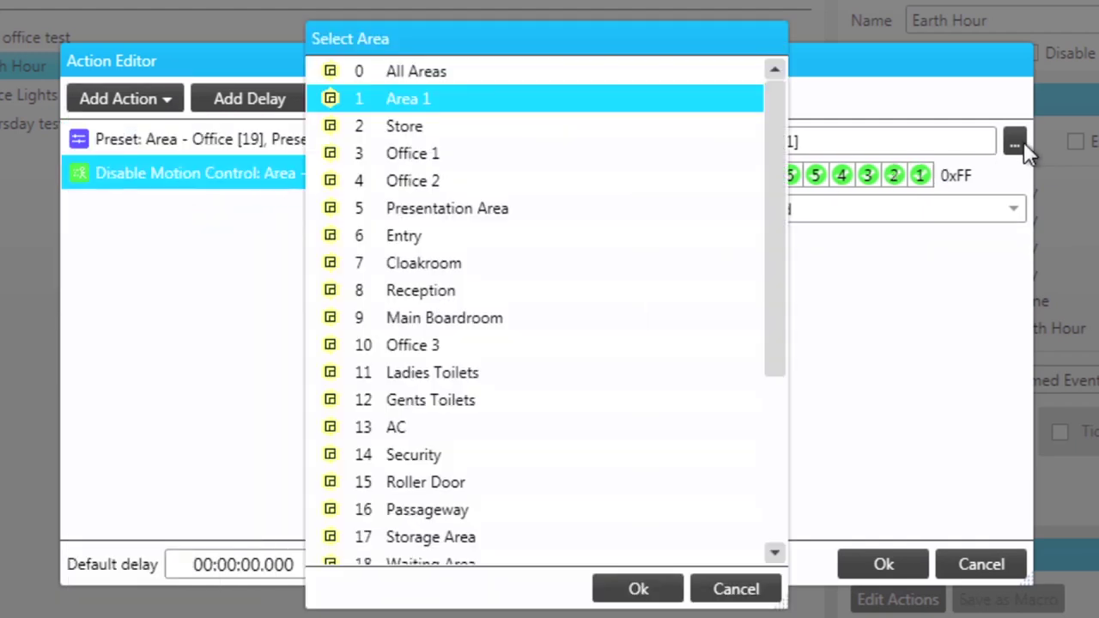
pyautogui.moveTo(775, 271); pyautogui.dragTo(774, 352)
pyautogui.click(735, 374)
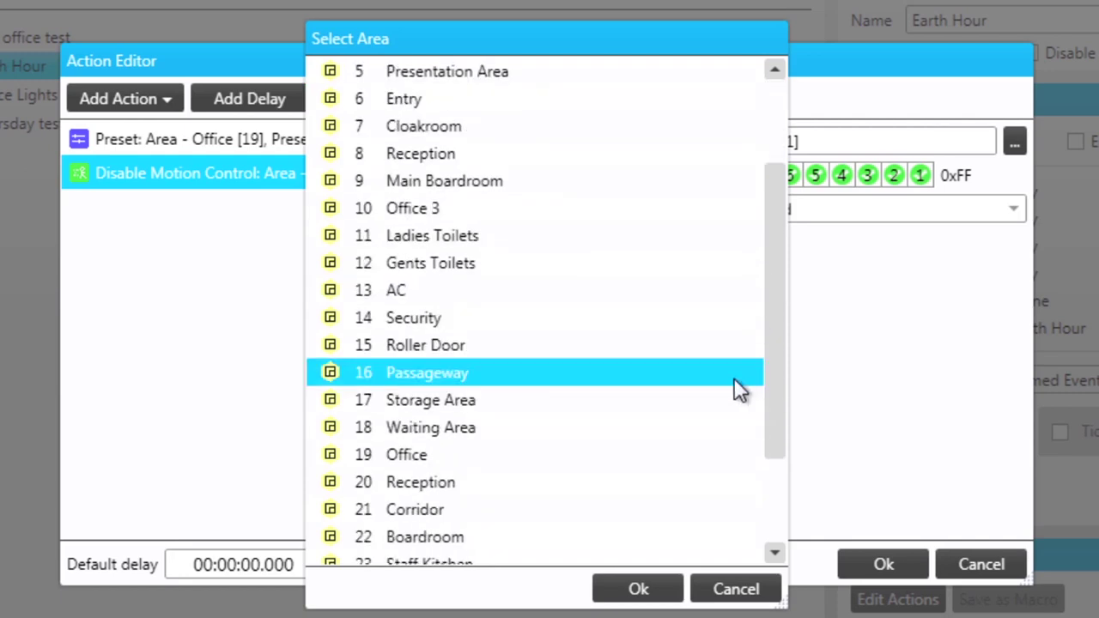
pyautogui.click(461, 455)
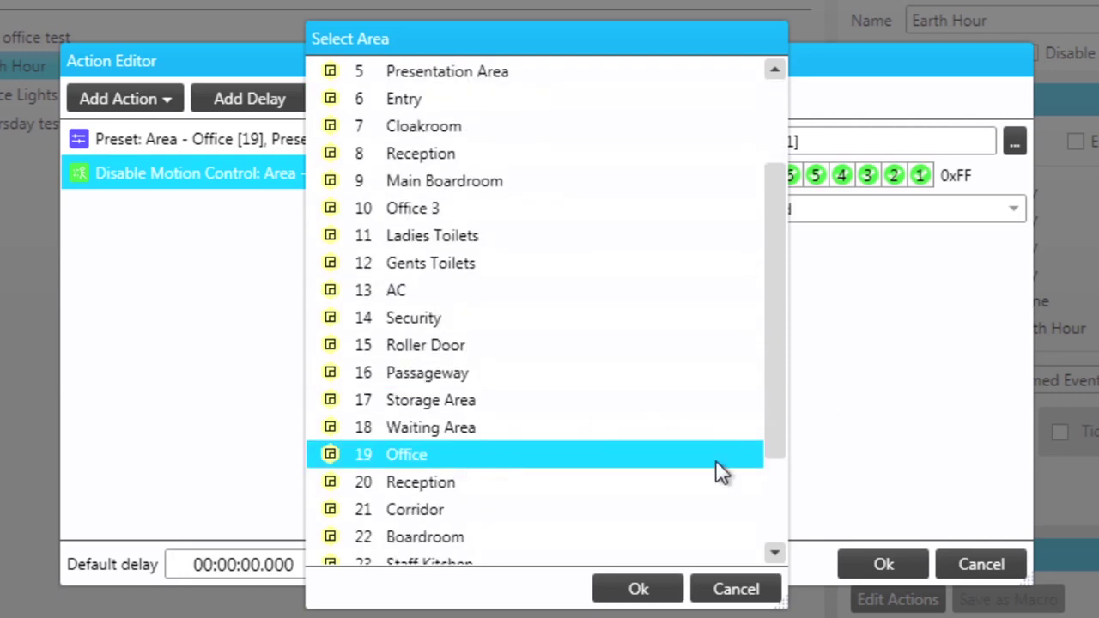
pyautogui.click(650, 573)
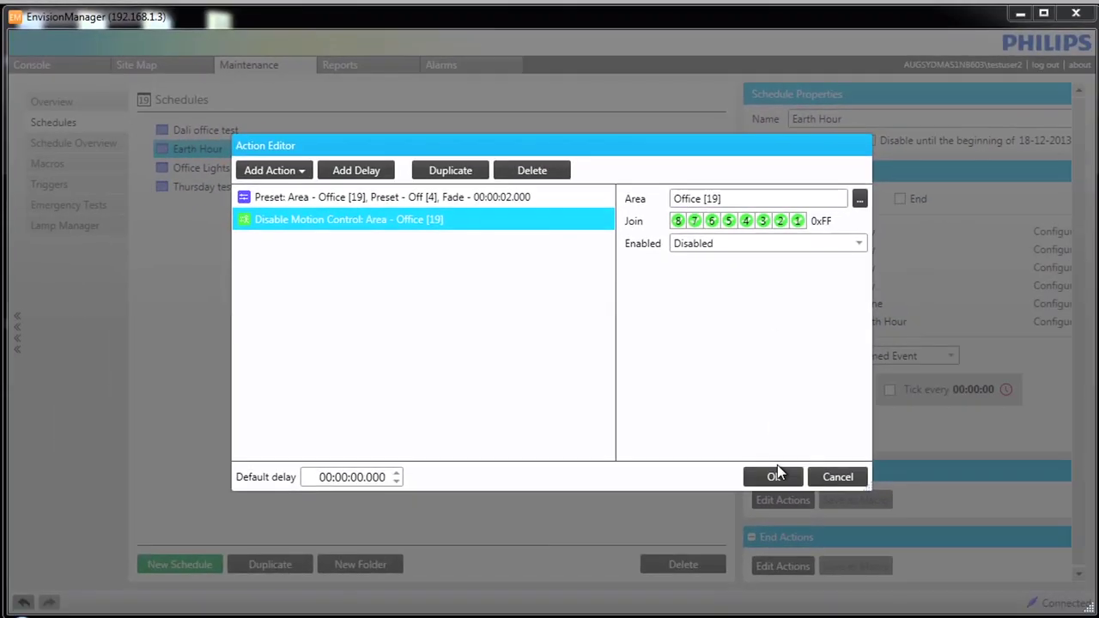
pyautogui.click(814, 510)
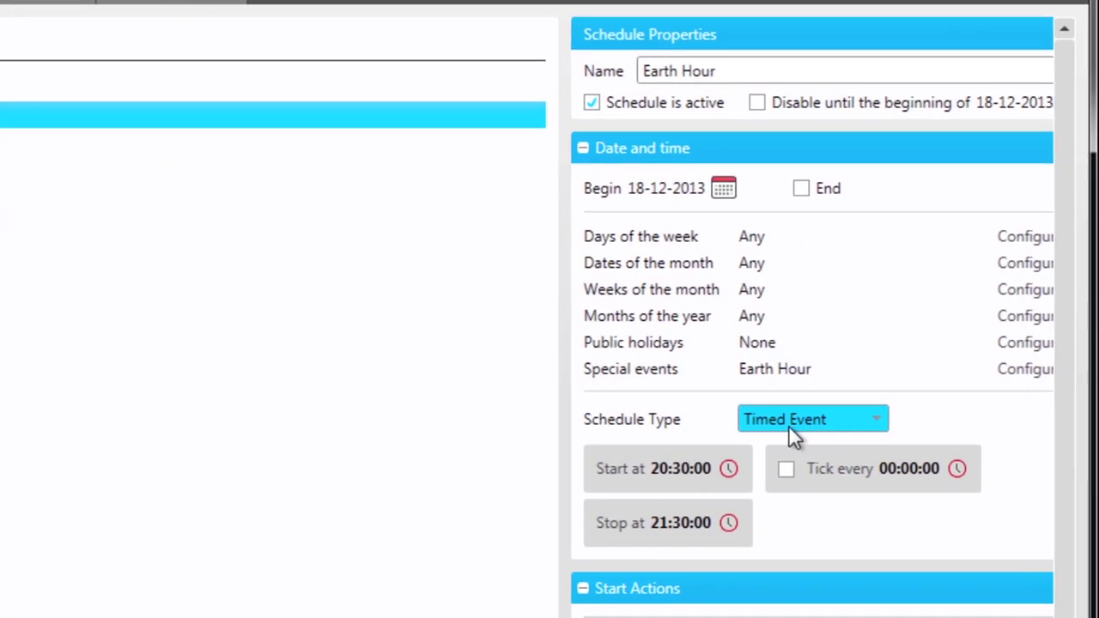
pyautogui.scroll(-3, 789, 430)
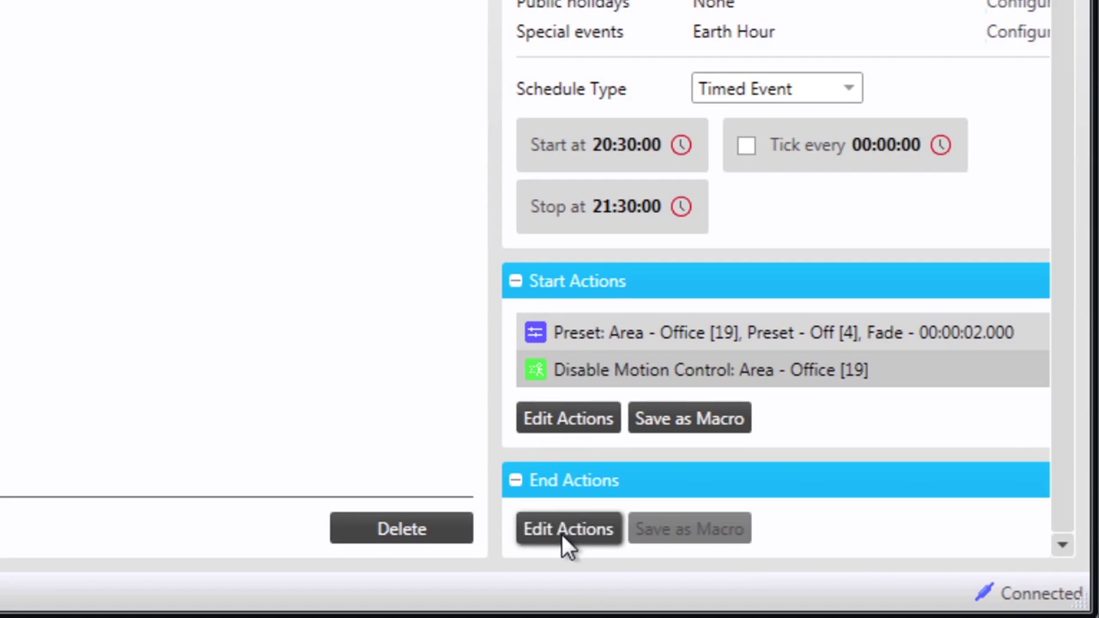
# - Add a motion control action to Earth Hour's end actions
pyautogui.click(562, 535)
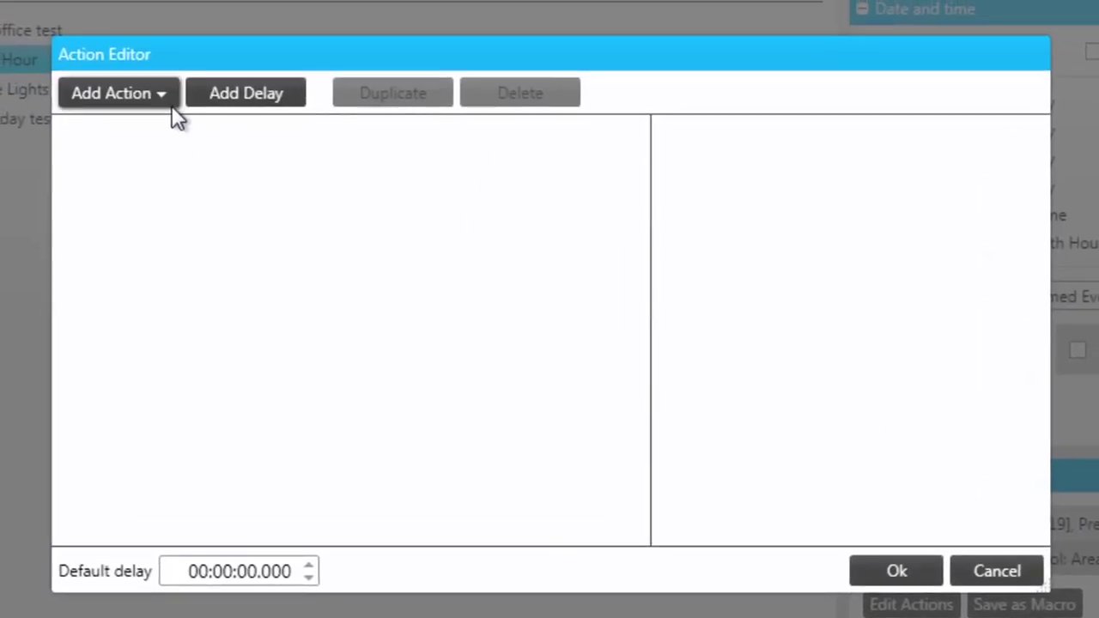
pyautogui.click(172, 107)
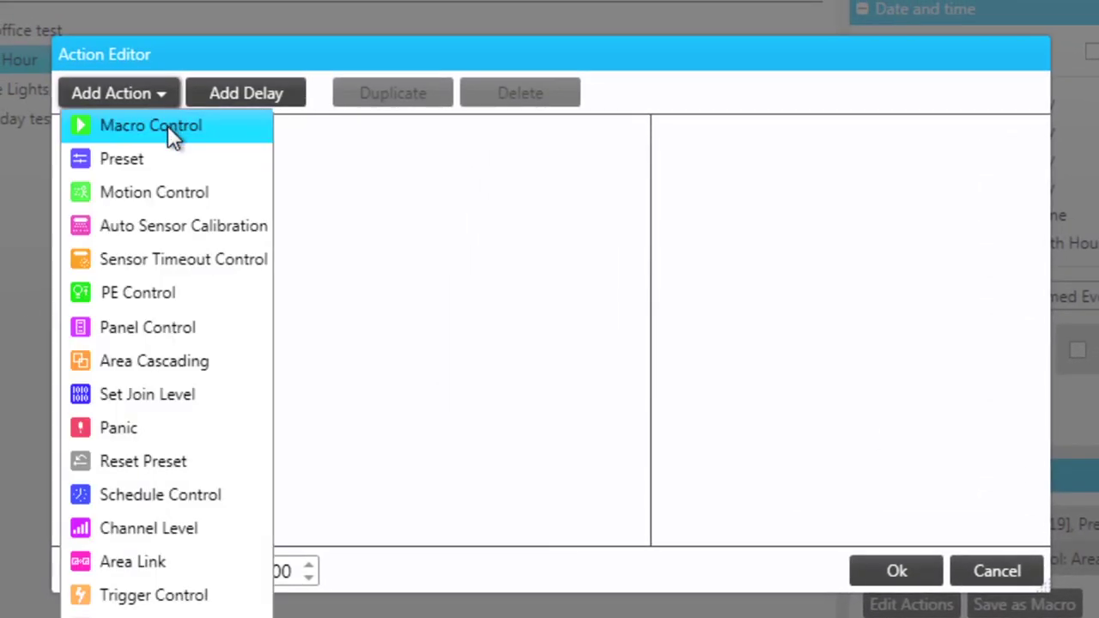
pyautogui.click(168, 194)
pyautogui.click(304, 134)
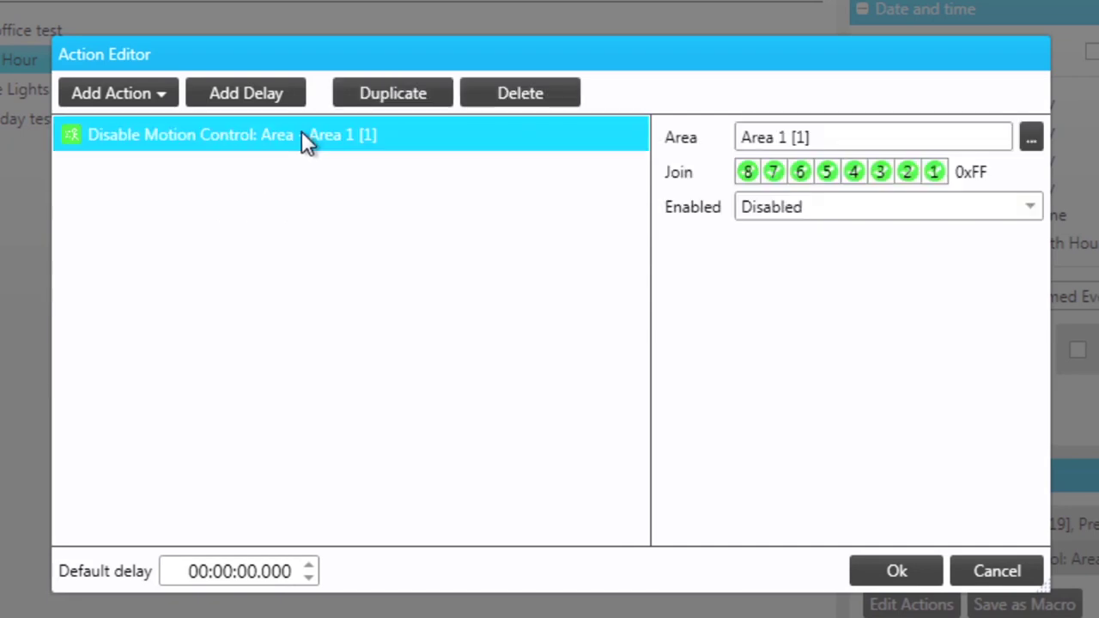
# - Set the action's area to Office [19] with motion control Enabled, and save it
pyautogui.click(1031, 138)
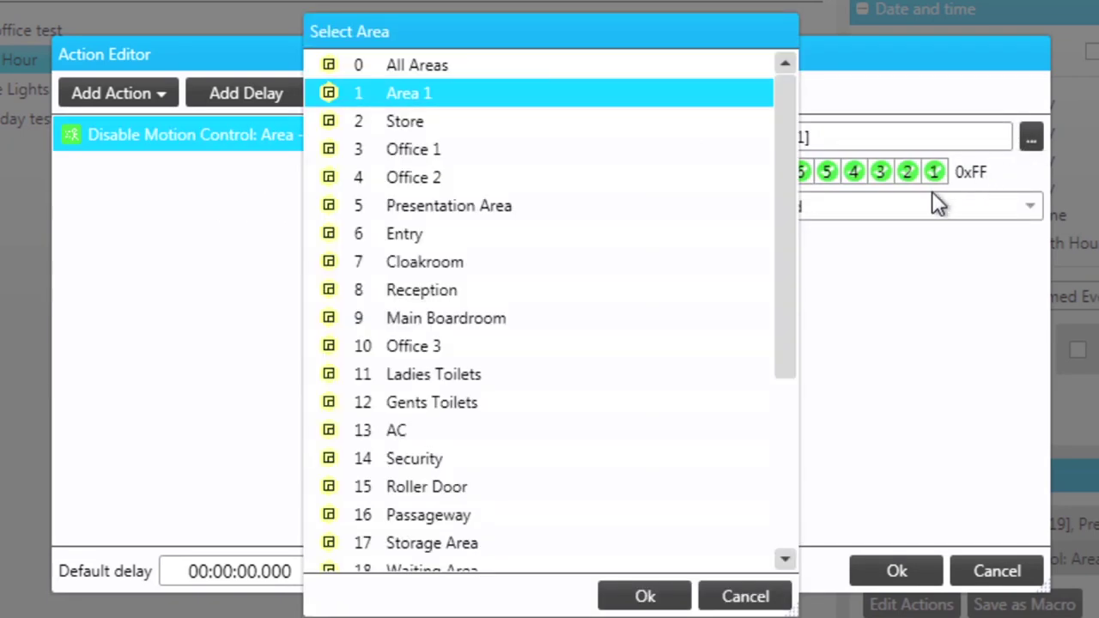
pyautogui.moveTo(789, 302); pyautogui.dragTo(763, 459)
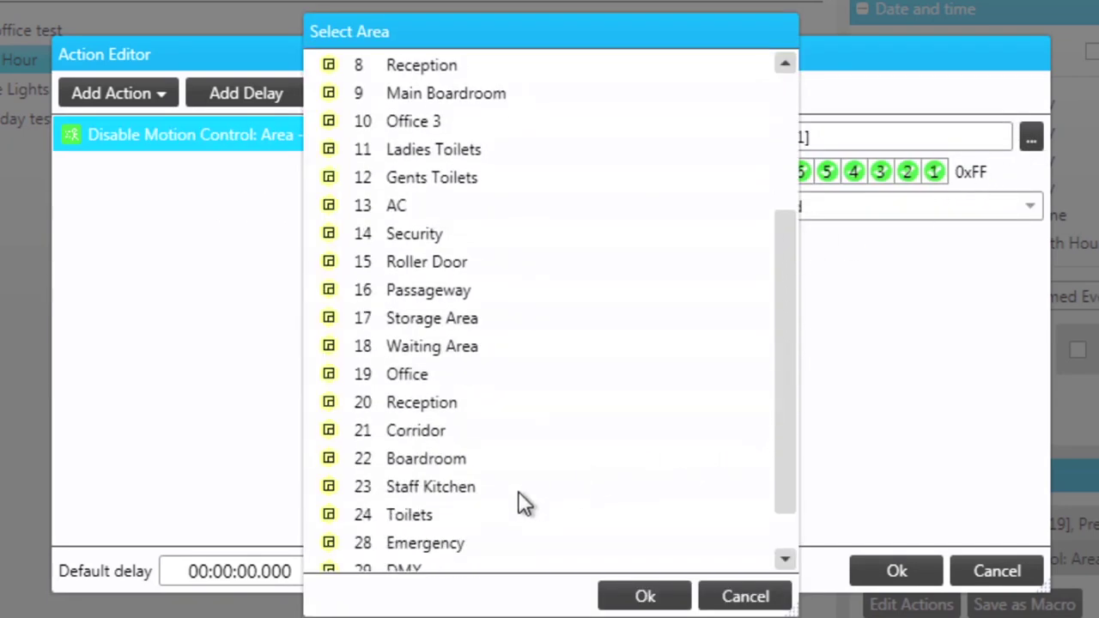
pyautogui.click(417, 375)
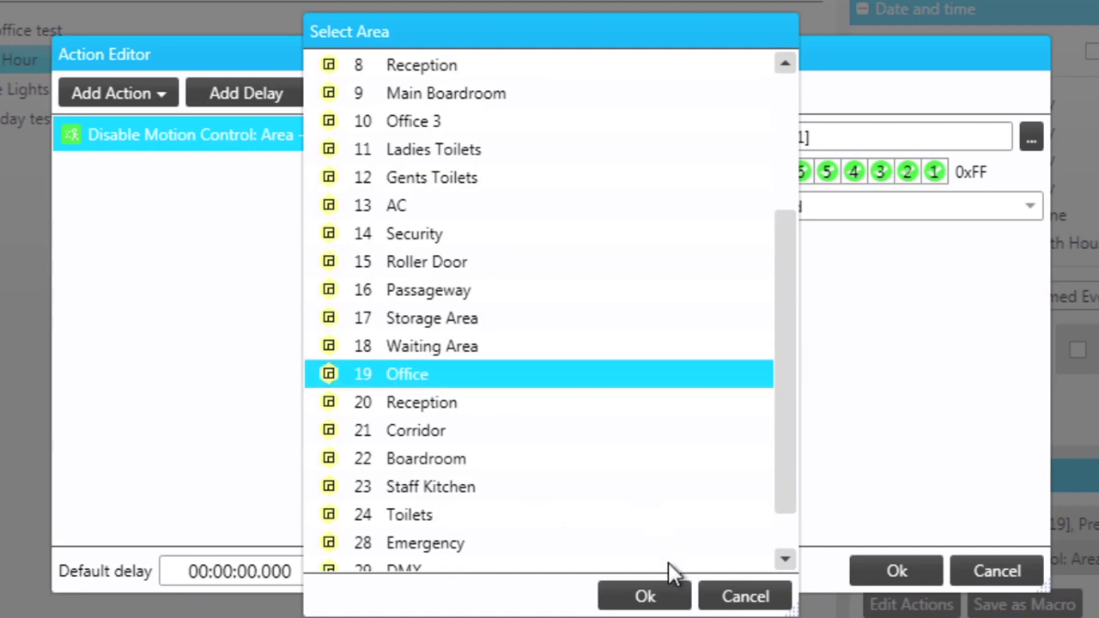
pyautogui.click(646, 597)
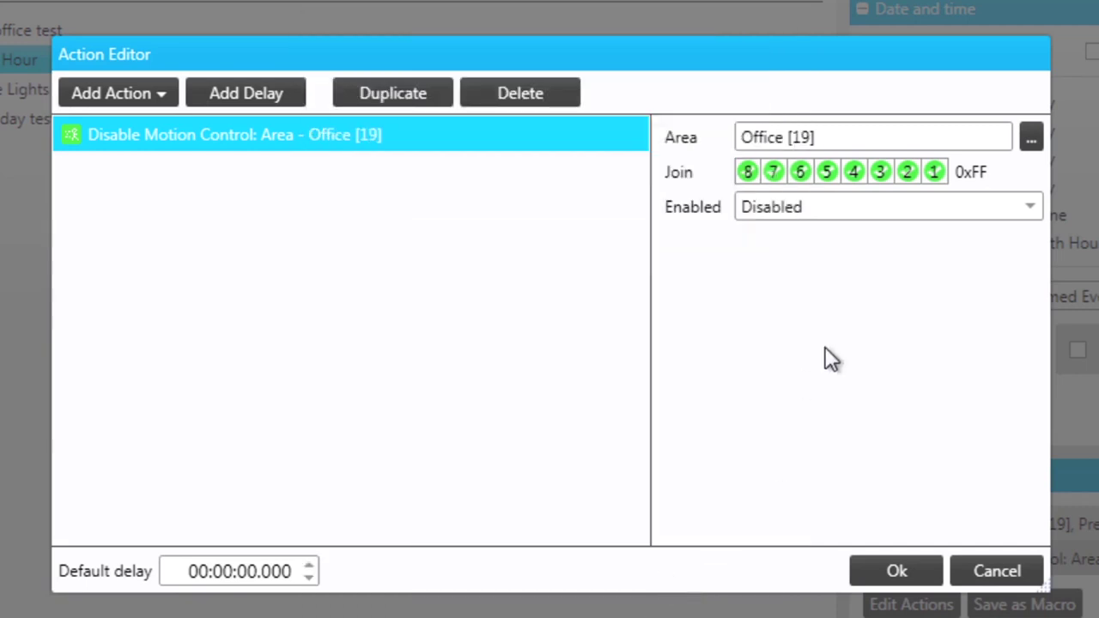
pyautogui.click(1022, 210)
pyautogui.click(958, 234)
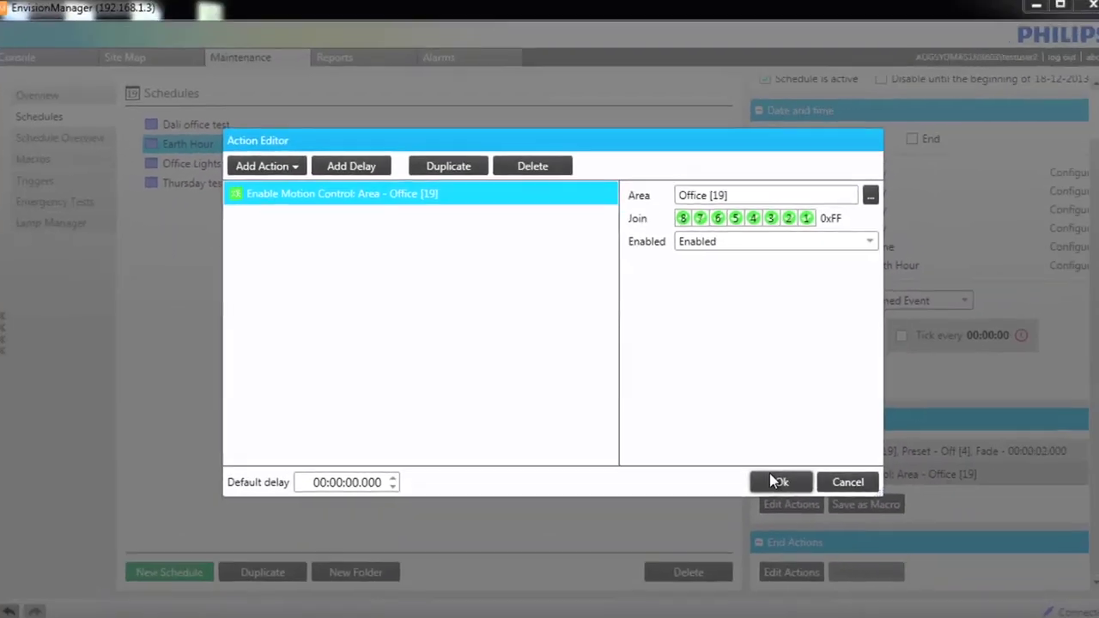
pyautogui.click(773, 479)
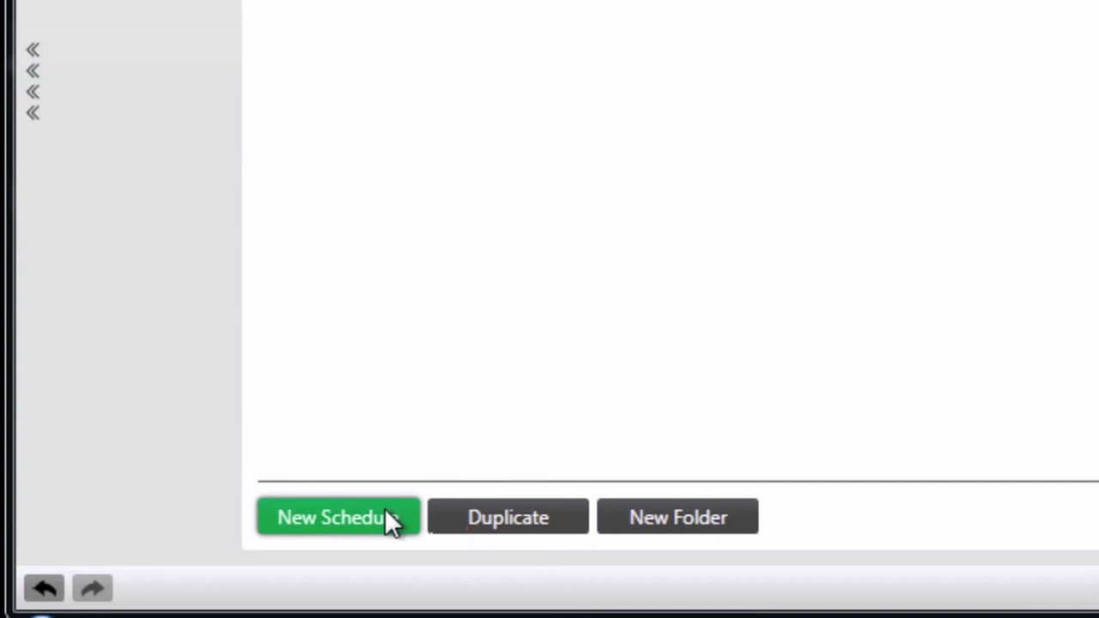
# - Create a new schedule named 'Report Schedule'
pyautogui.click(386, 518)
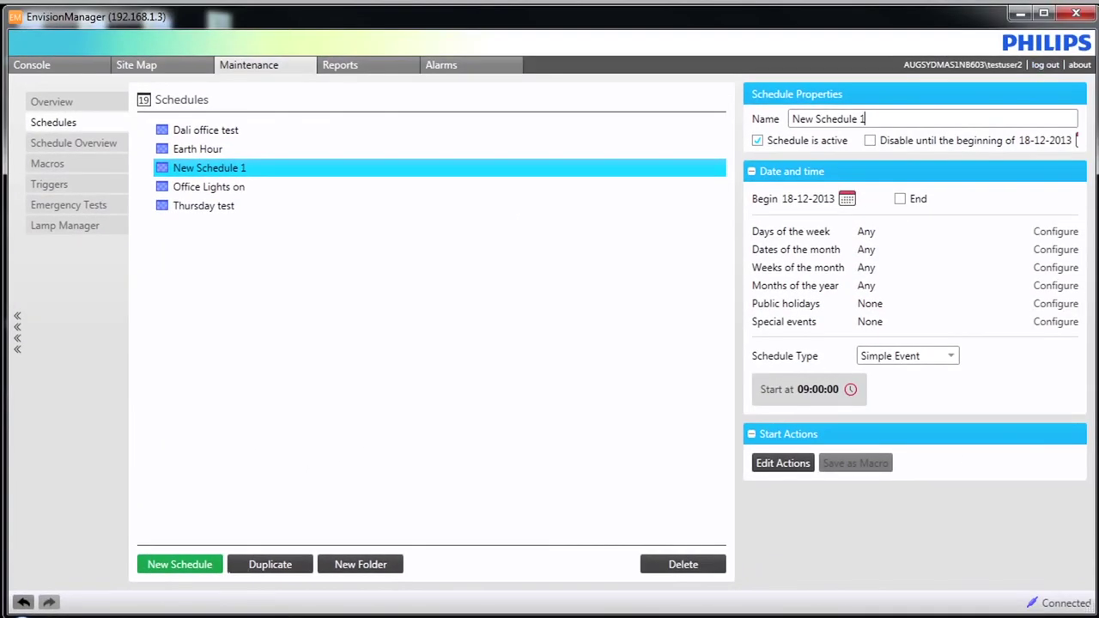
pyautogui.tripleClick(794, 121)
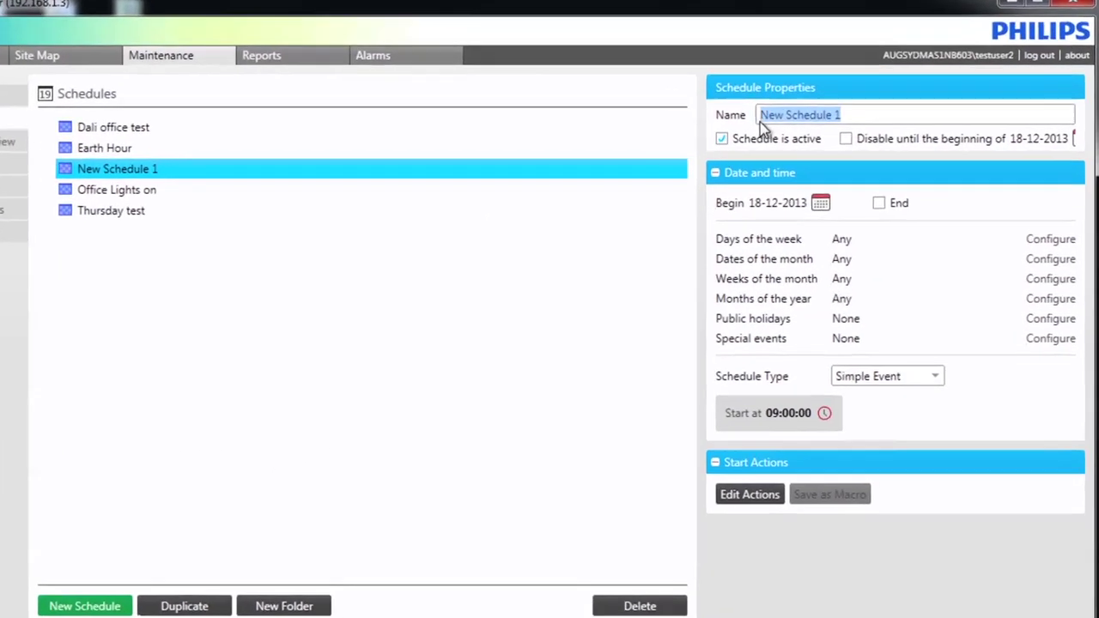
pyautogui.write('Repor')
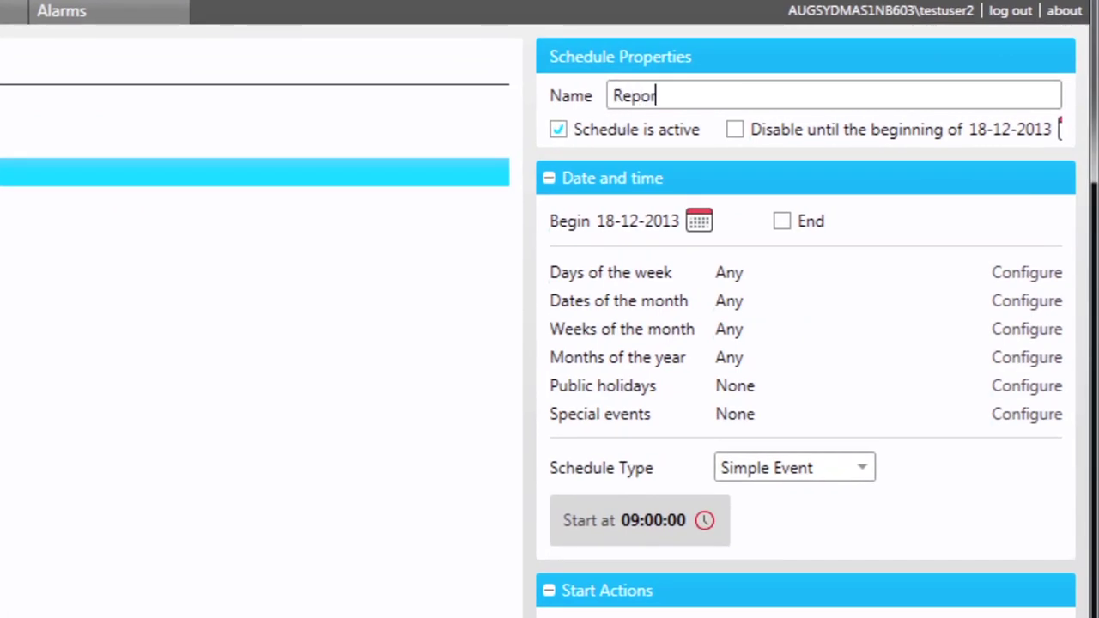
pyautogui.write('t Schedule')
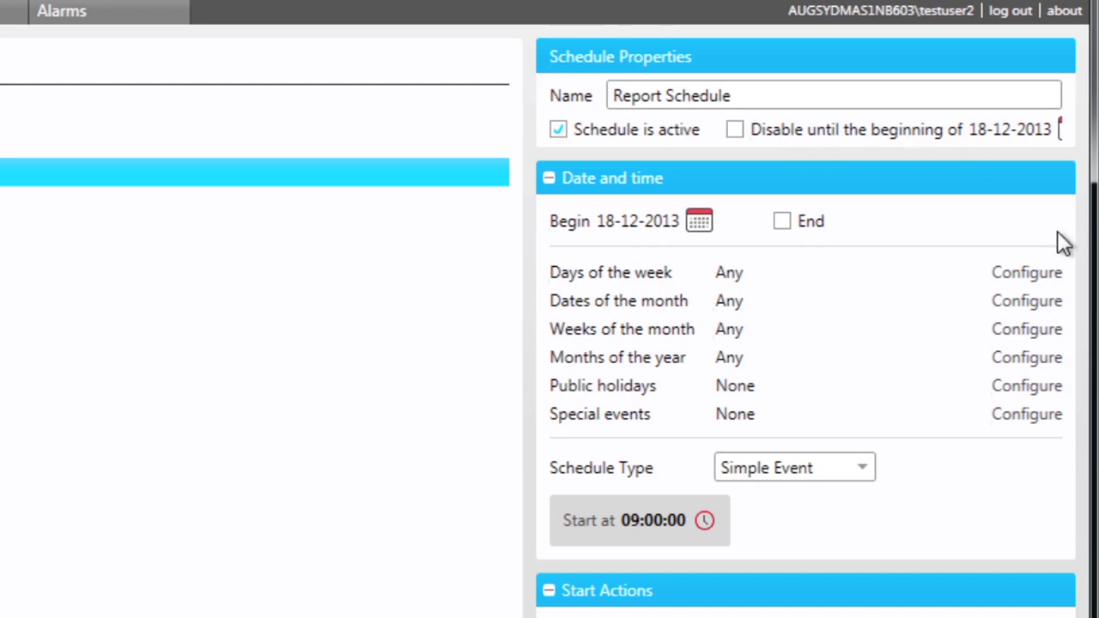
# - Make it run on Fridays only, starting at 17:00:00
pyautogui.click(1024, 273)
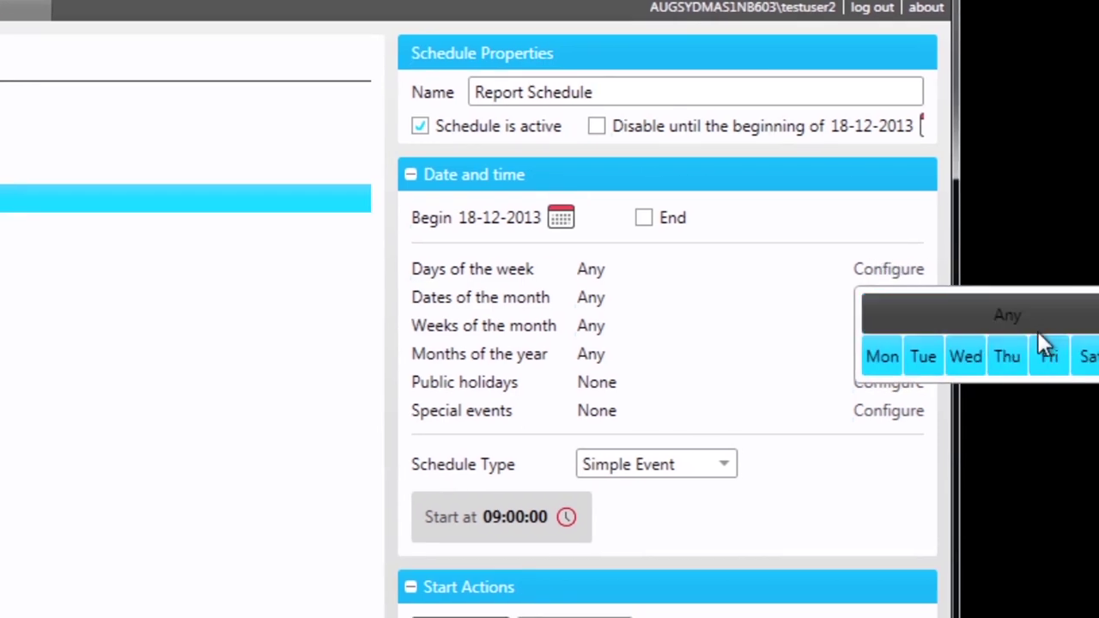
pyautogui.click(1039, 333)
pyautogui.click(1047, 355)
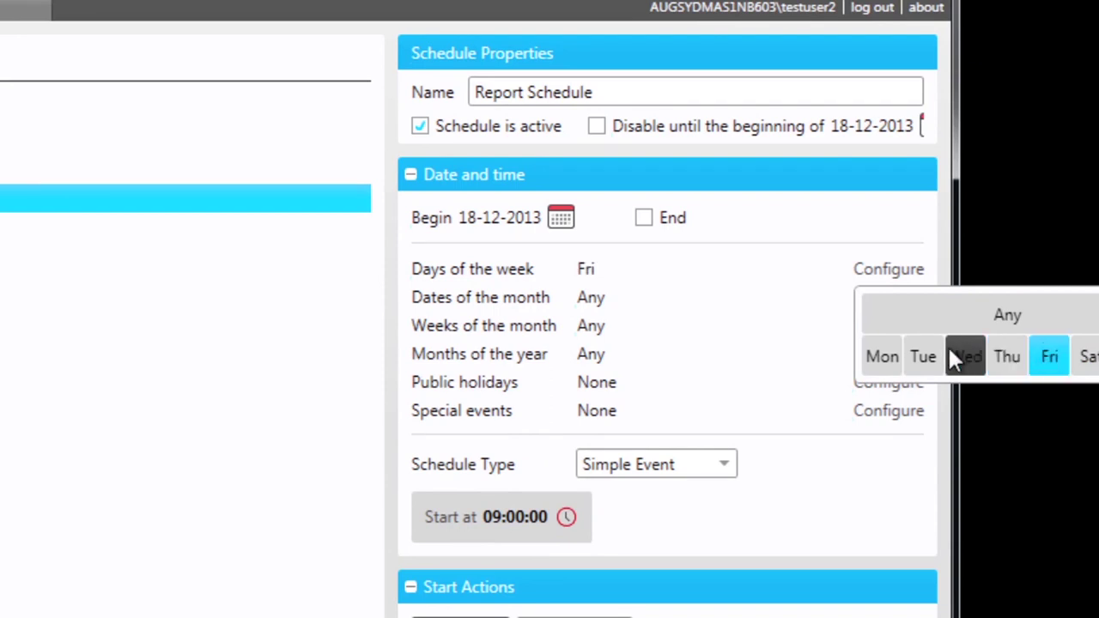
pyautogui.click(772, 384)
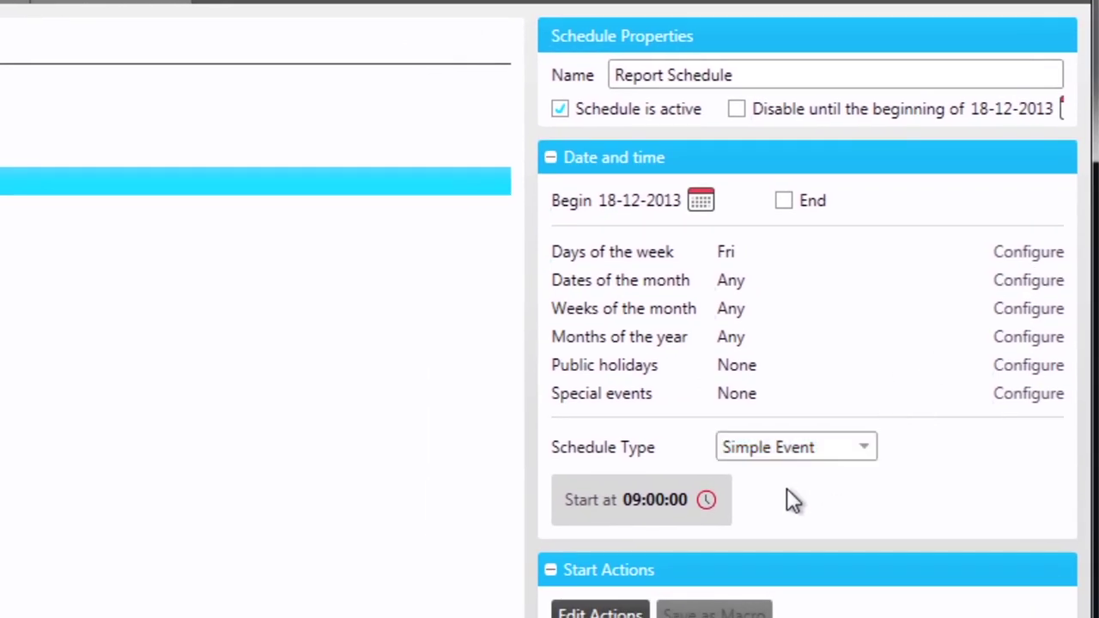
pyautogui.click(706, 501)
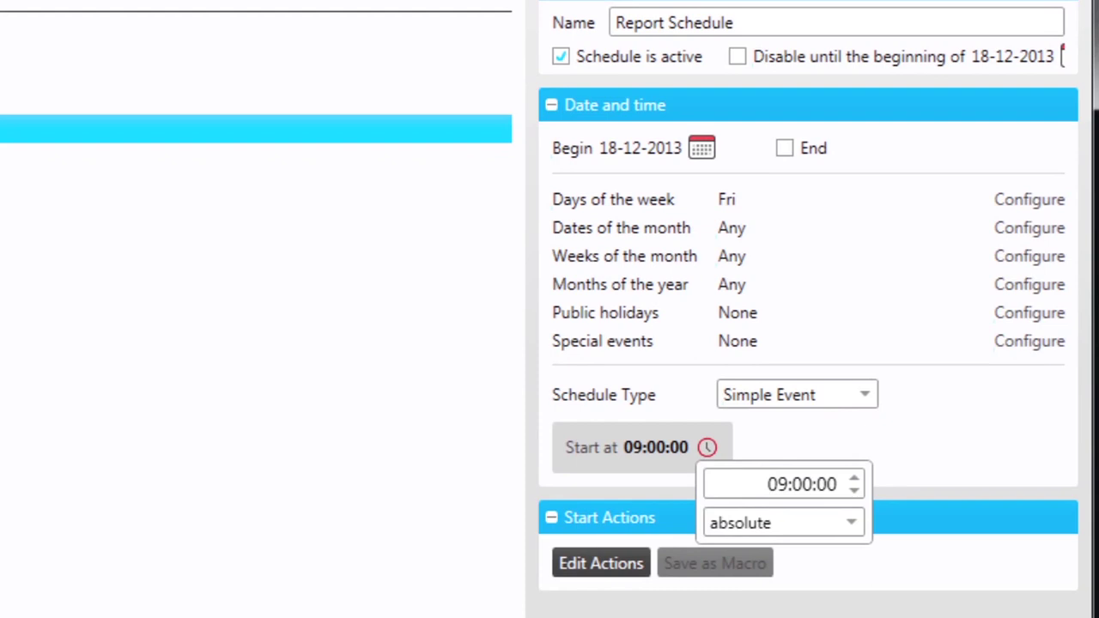
pyautogui.doubleClick(774, 537)
pyautogui.write('17')
pyautogui.click(986, 477)
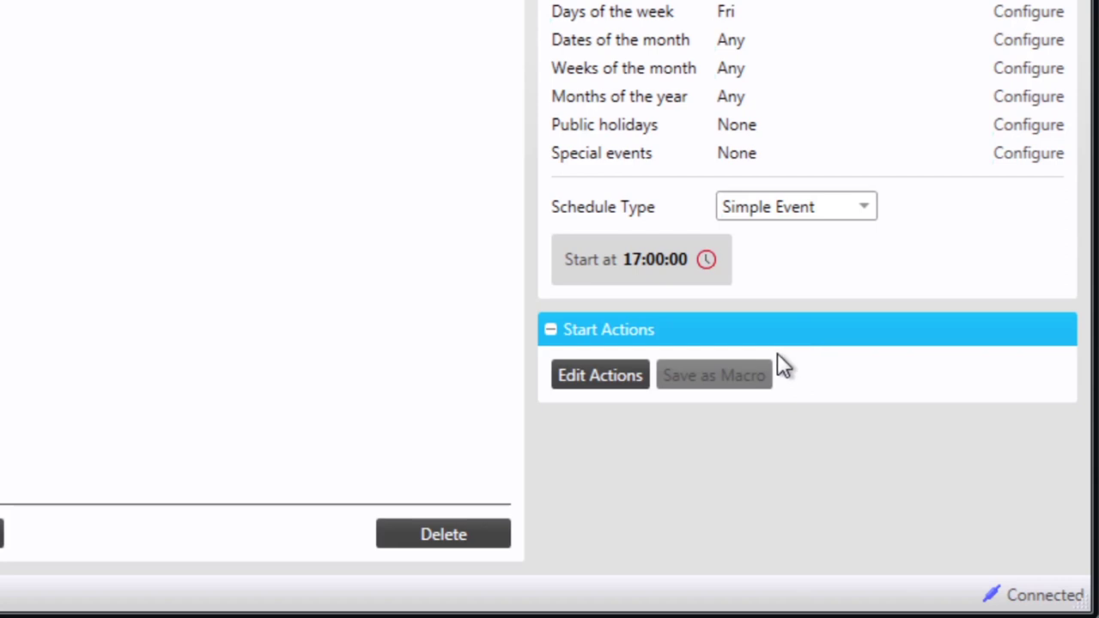
# - Add a Run Report action to Report Schedule's start actions
pyautogui.click(640, 381)
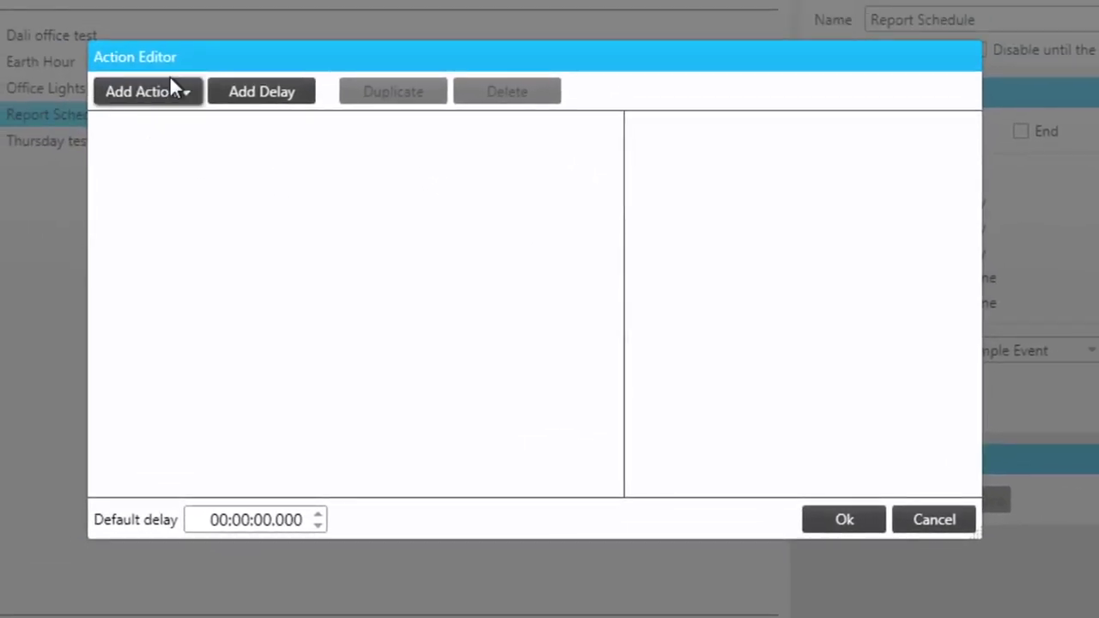
pyautogui.click(182, 84)
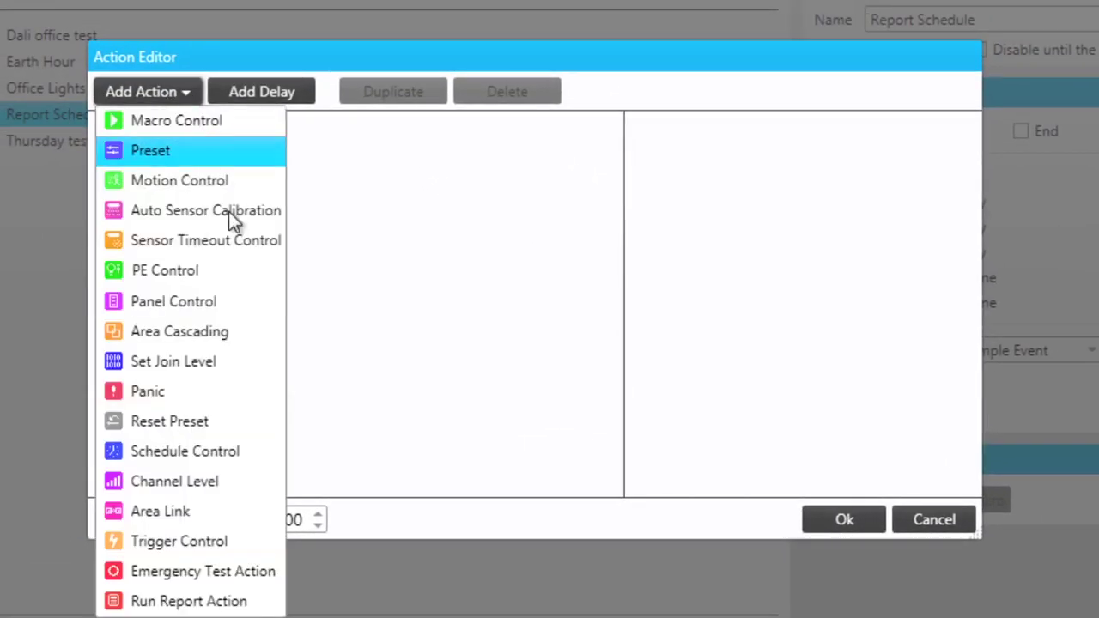
pyautogui.click(237, 603)
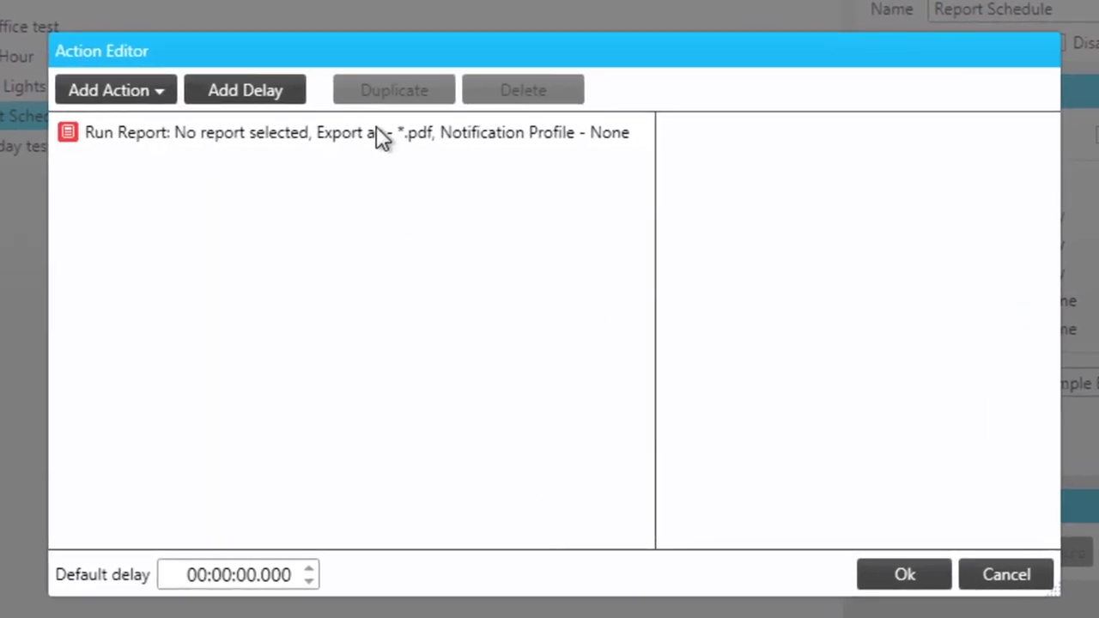
pyautogui.click(378, 137)
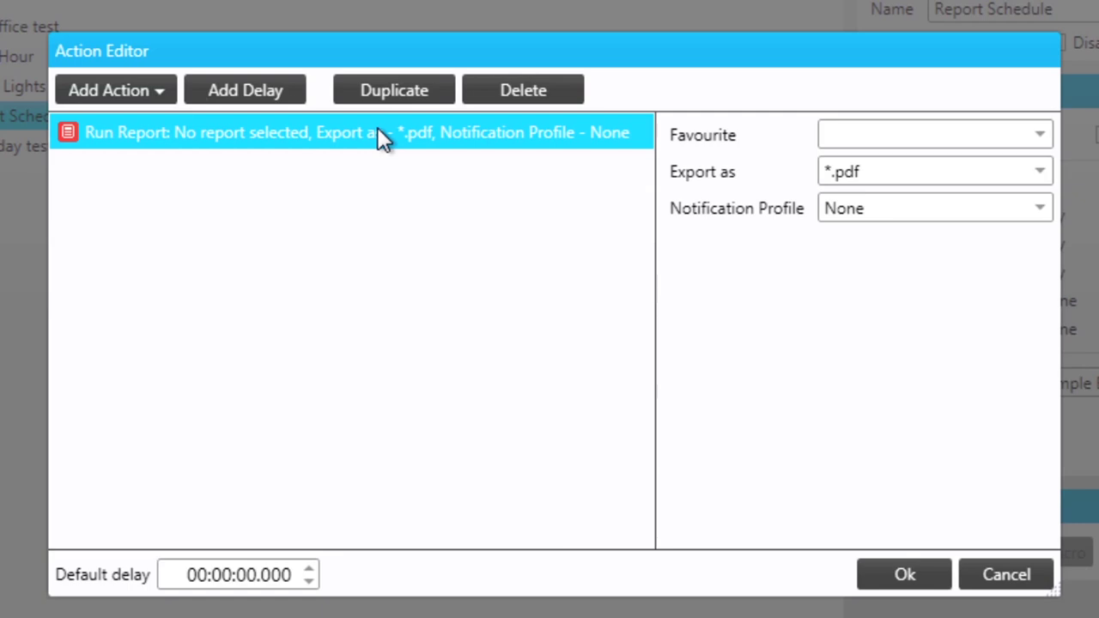
# - Set the report to Offline Report previous 3 days, exported as *.pdf, and save
pyautogui.click(1041, 135)
pyautogui.click(1022, 156)
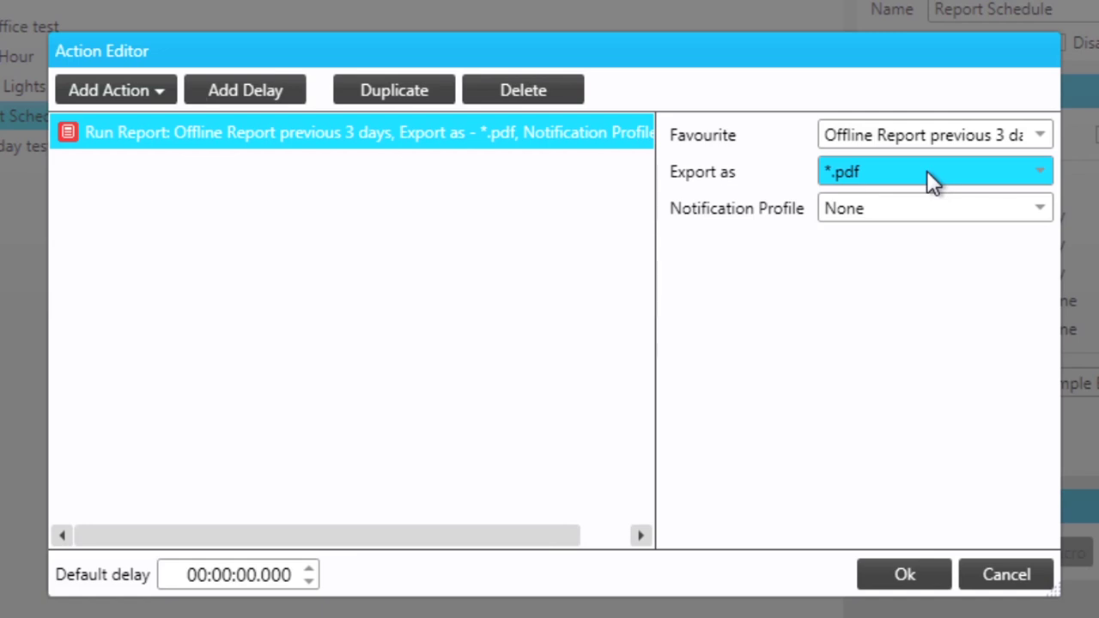
pyautogui.click(1043, 175)
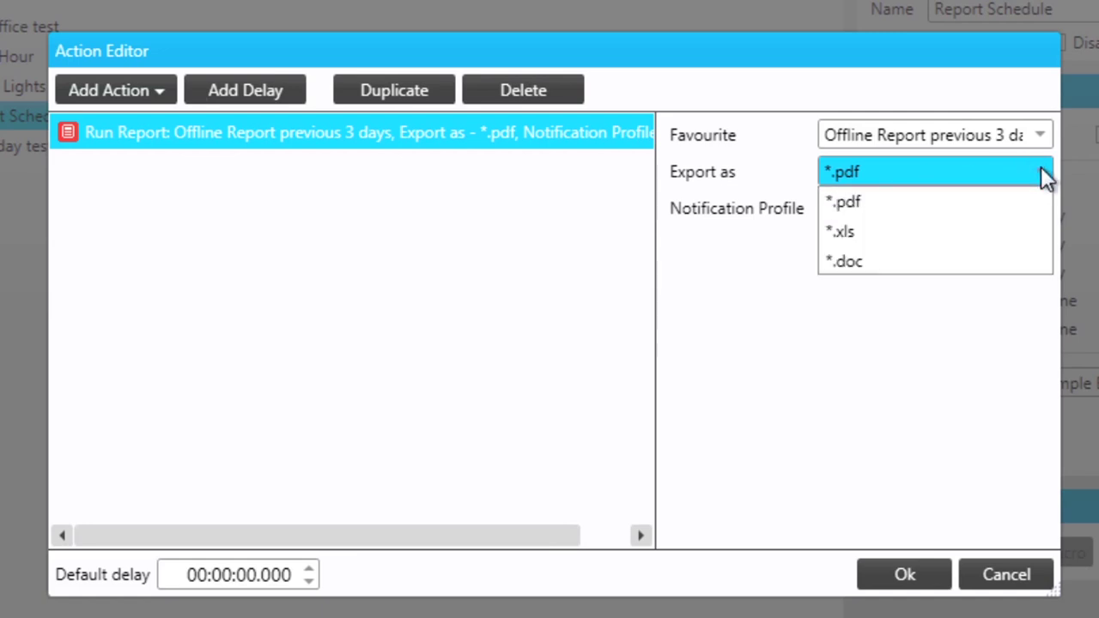
pyautogui.click(1018, 196)
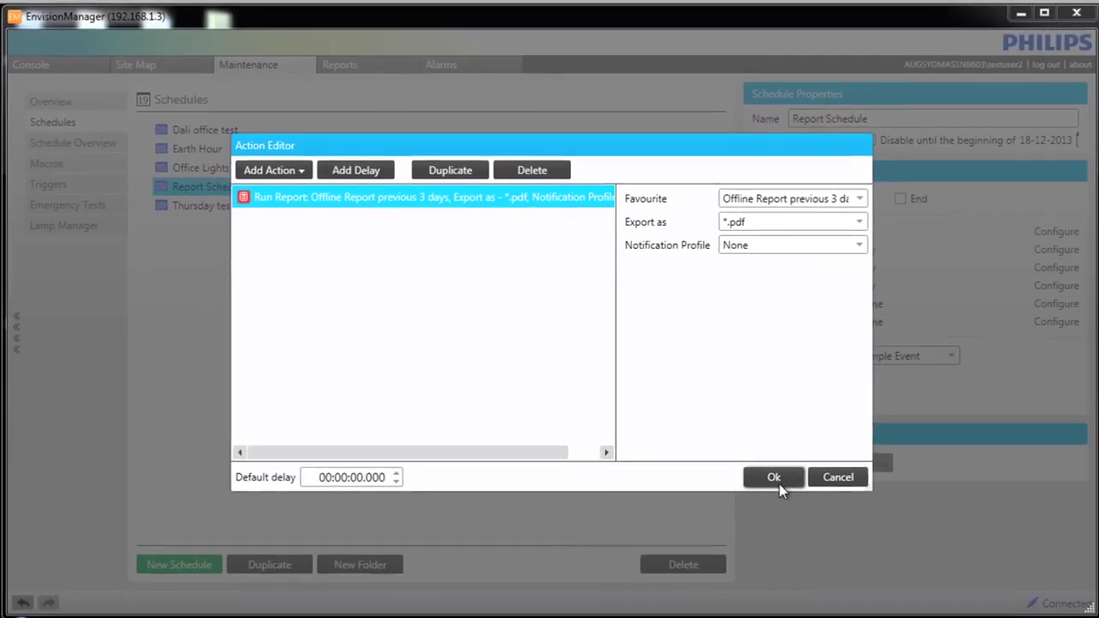
pyautogui.click(773, 477)
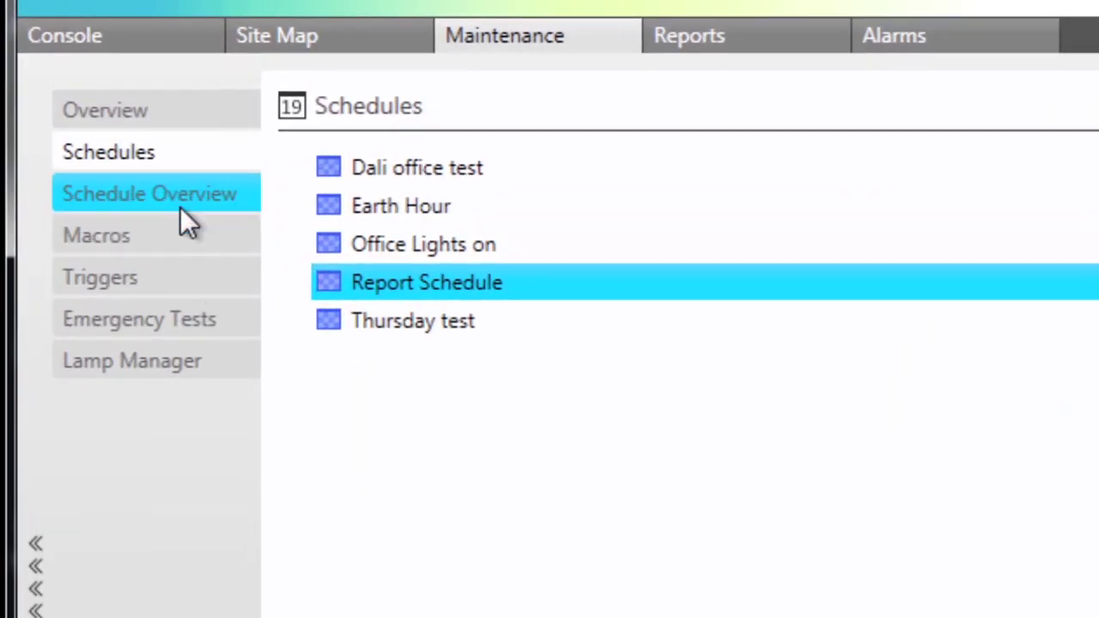
# - Show the weekly Schedule Overview and check Report Schedule's Friday 17:00 start
pyautogui.click(181, 208)
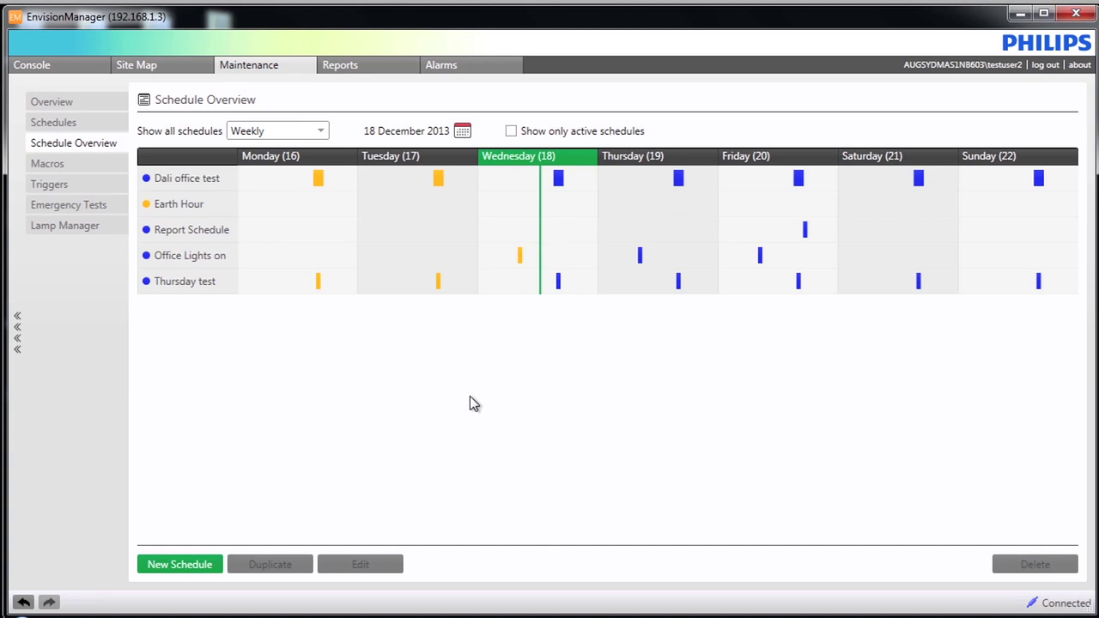
pyautogui.moveTo(642, 258)
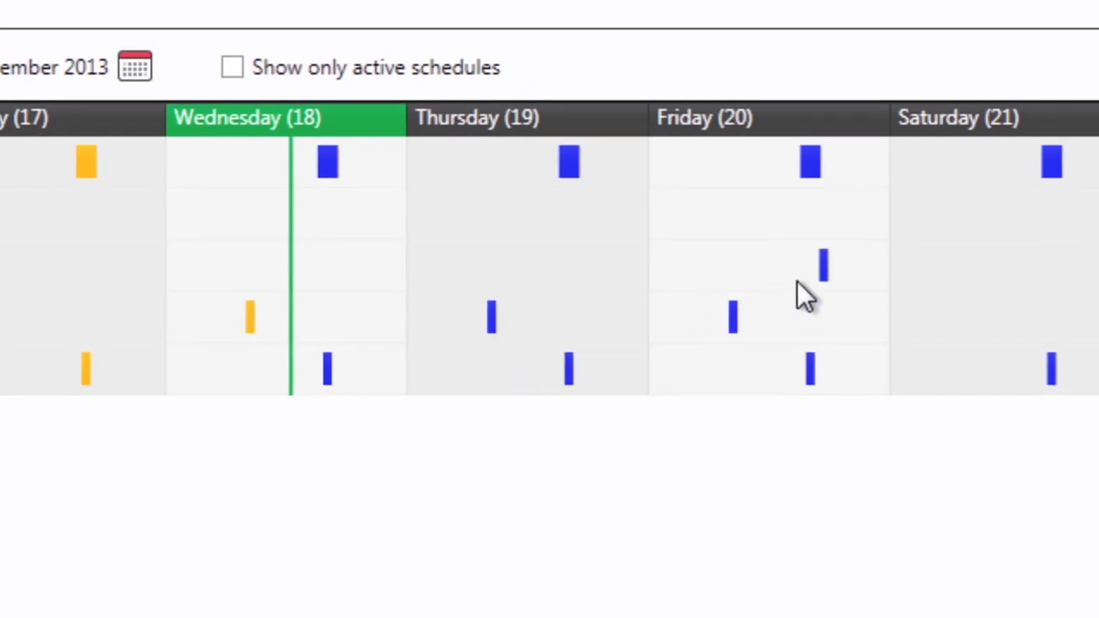
pyautogui.moveTo(839, 271)
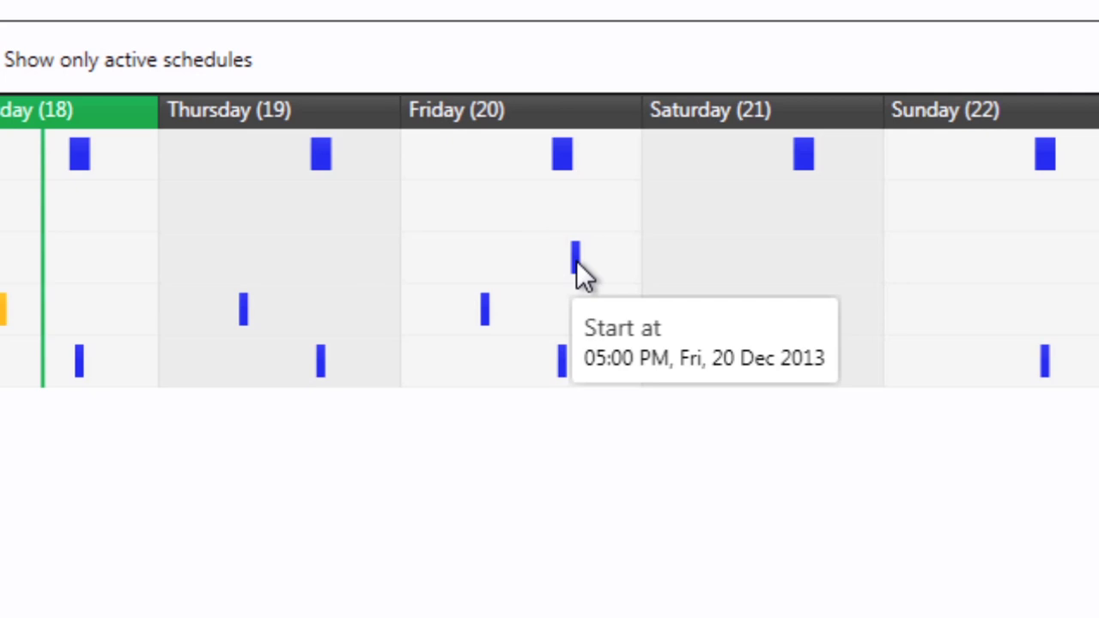